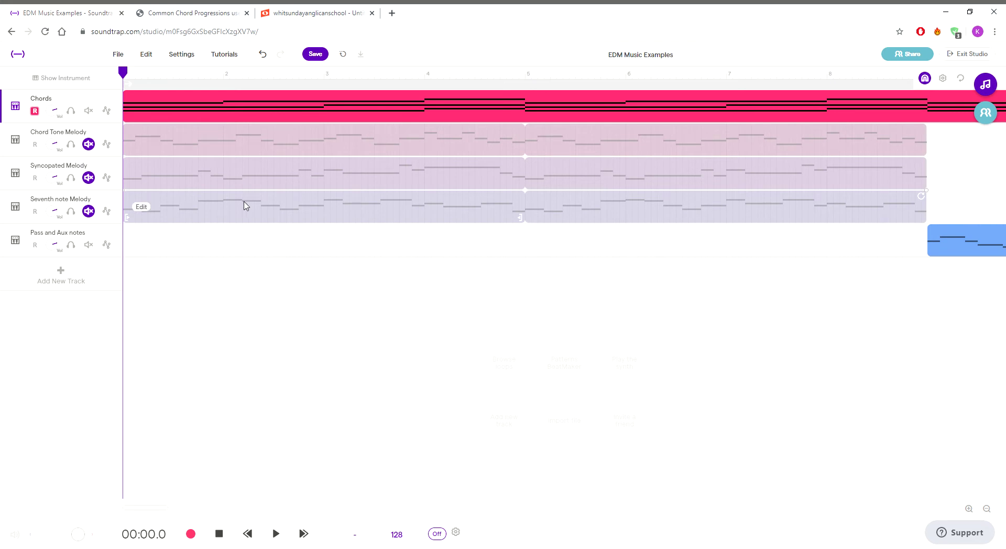
- Open and dismiss the Add New Track dialog, then adjust the timeline view
left_click(81, 285)
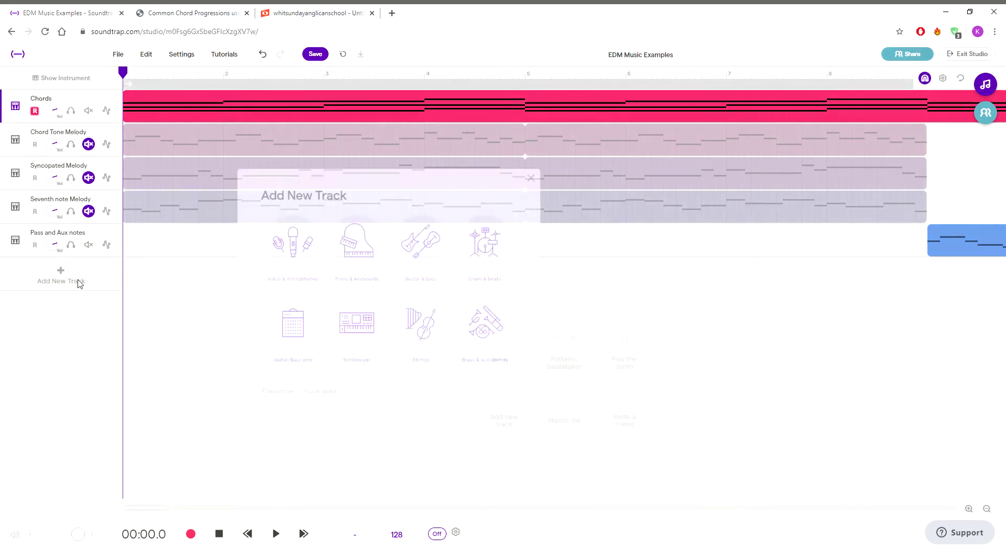
left_click(694, 145)
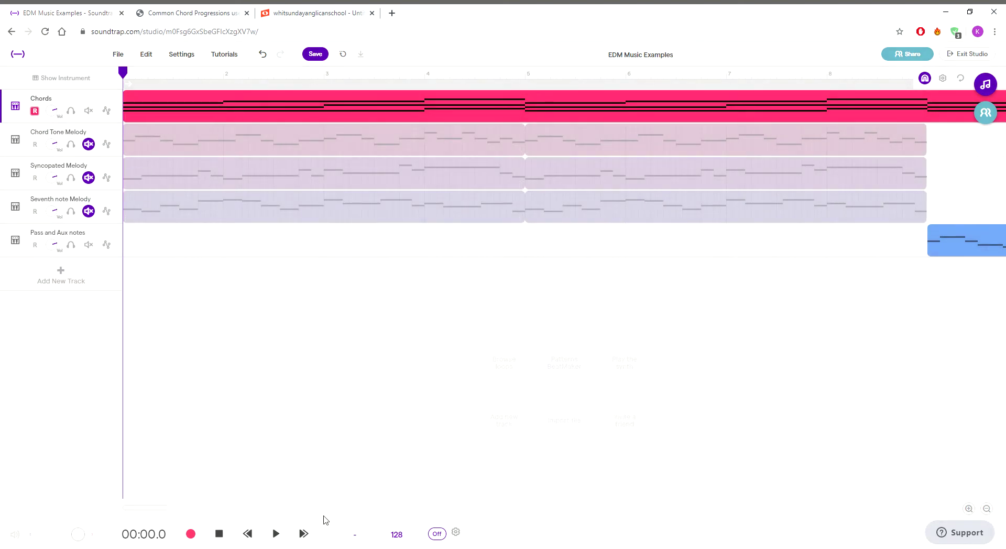
left_click_drag(158, 511, 193, 510)
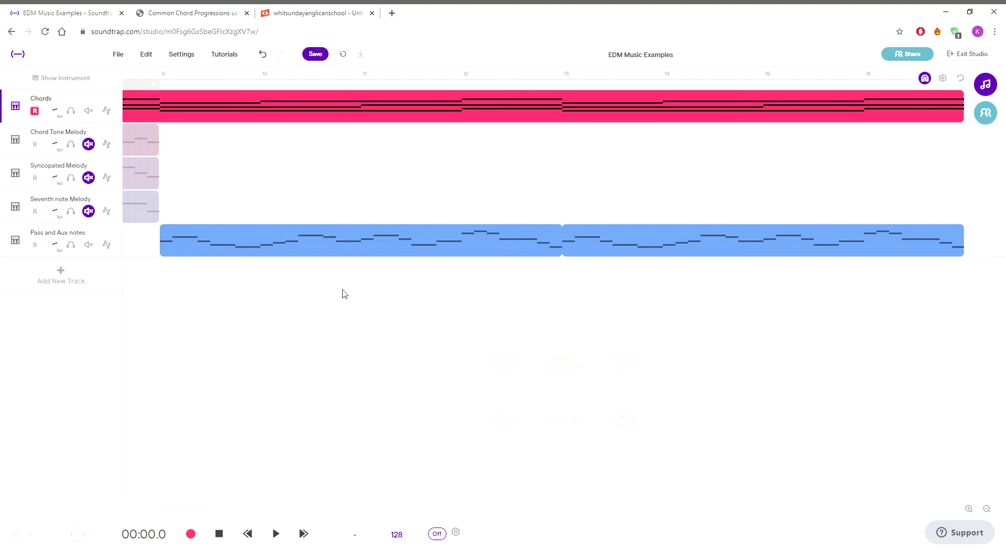
left_click_drag(204, 509, 151, 511)
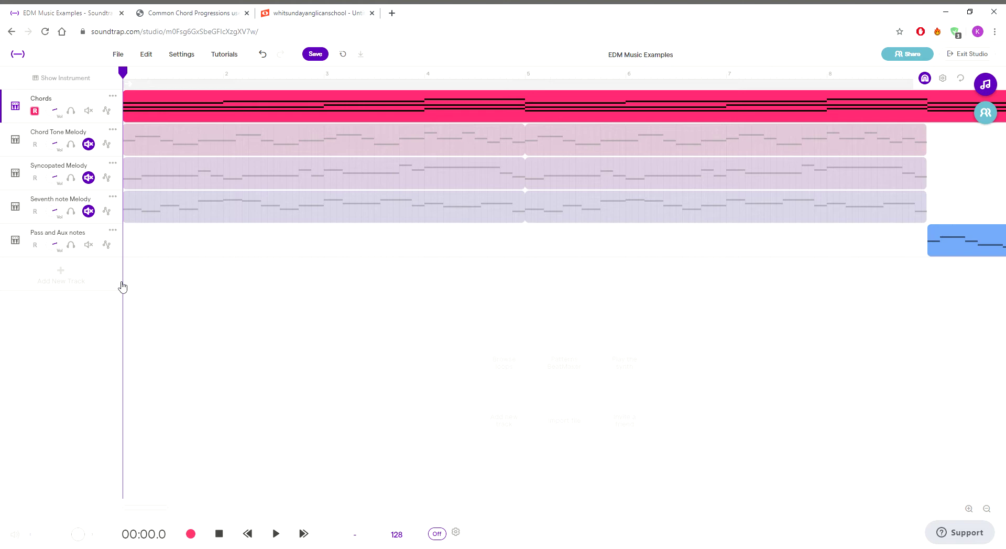
- Add a Guitar & bass track, audition Deep Bass, then settle on the Darker Bass synth preset
left_click(87, 280)
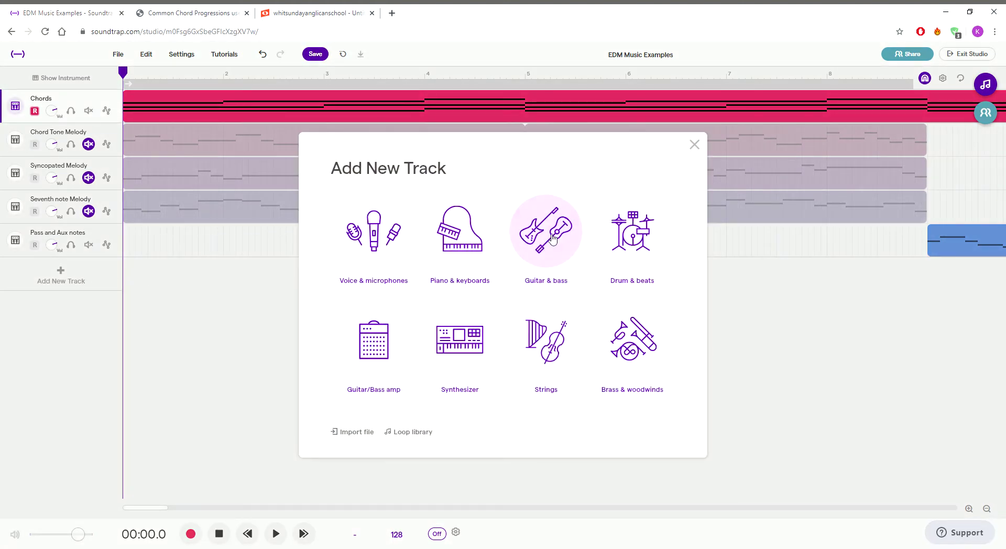
left_click(553, 239)
left_click(371, 322)
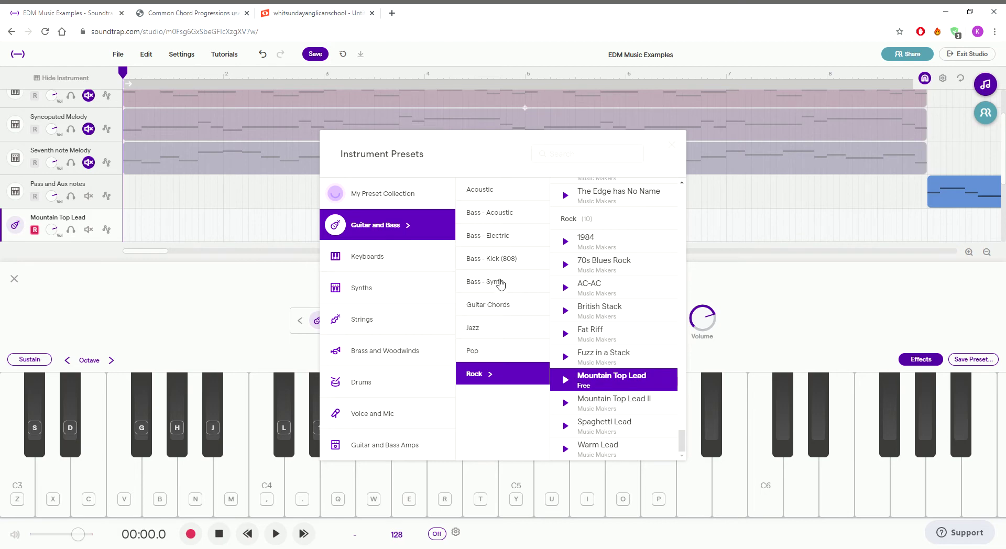
left_click(497, 283)
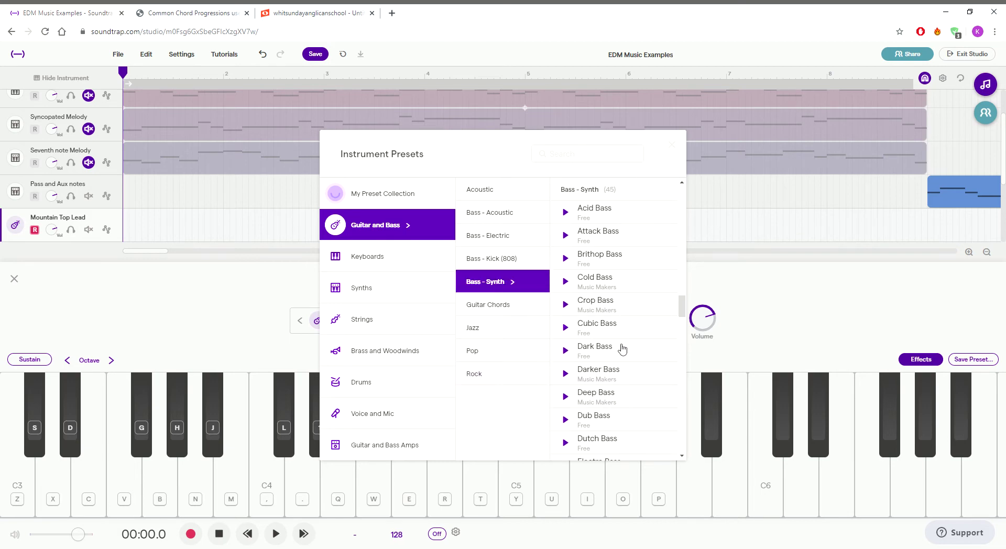
left_click(608, 401)
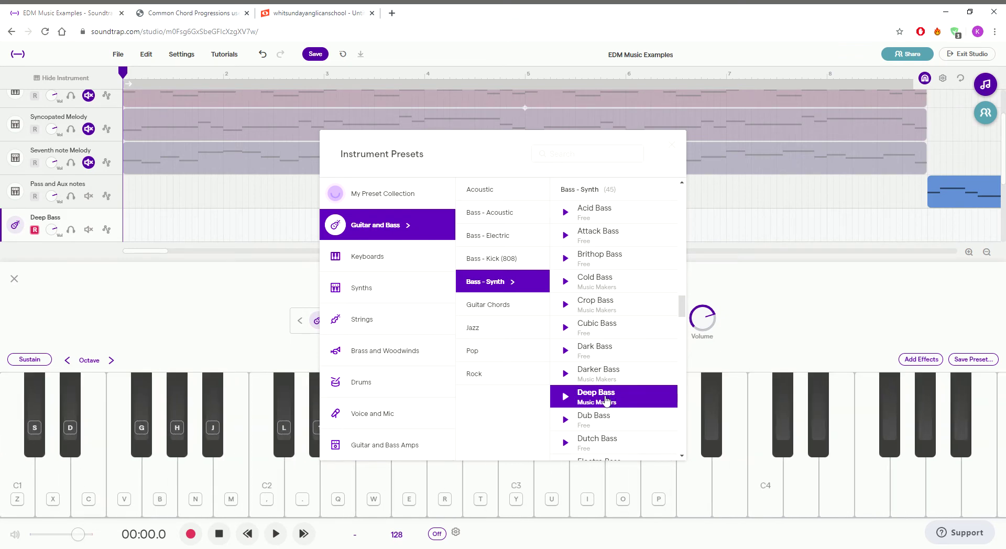
key("l")
left_click(611, 376)
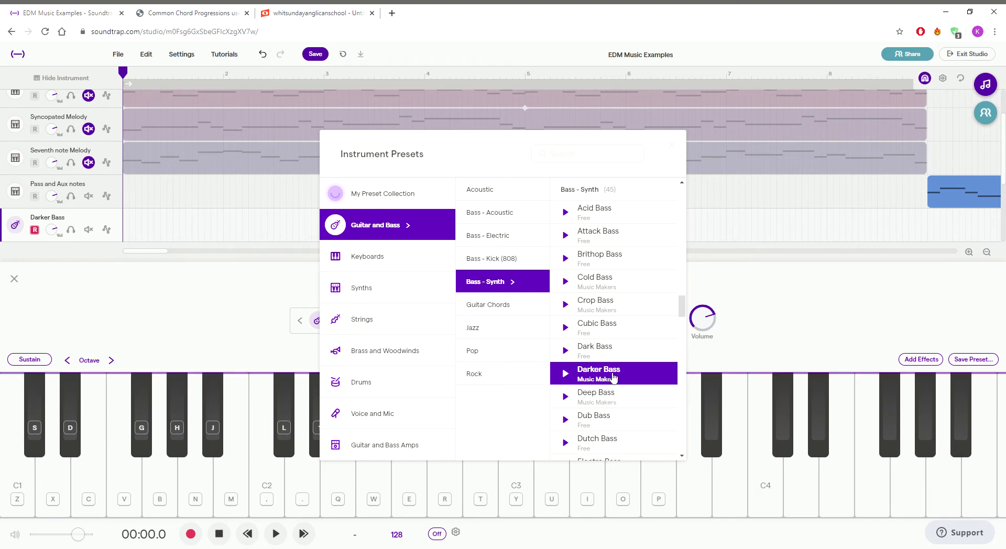
key("l")
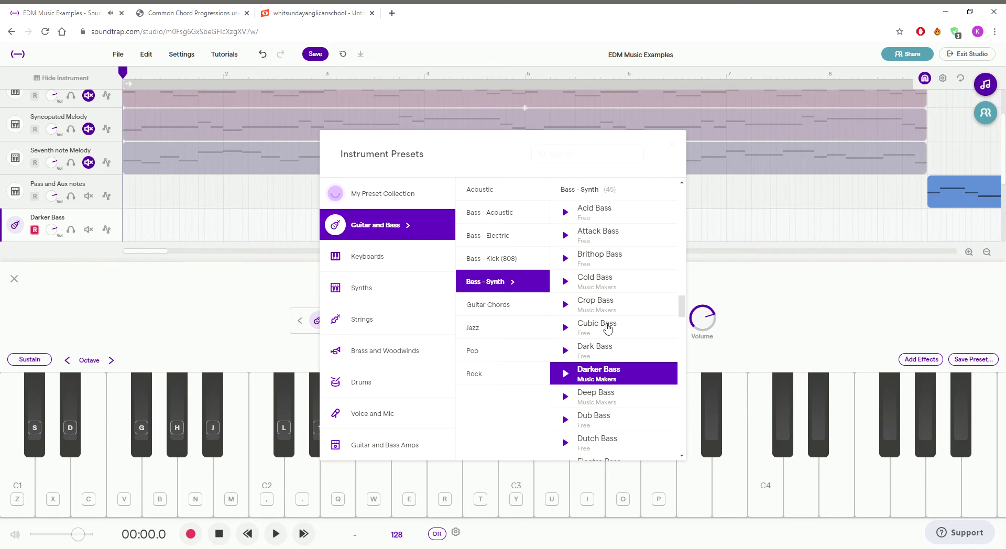
- In the zoomed-out piano roll, draw a one-bar bass note in bar 1 and drag it toward C2
left_click(675, 147)
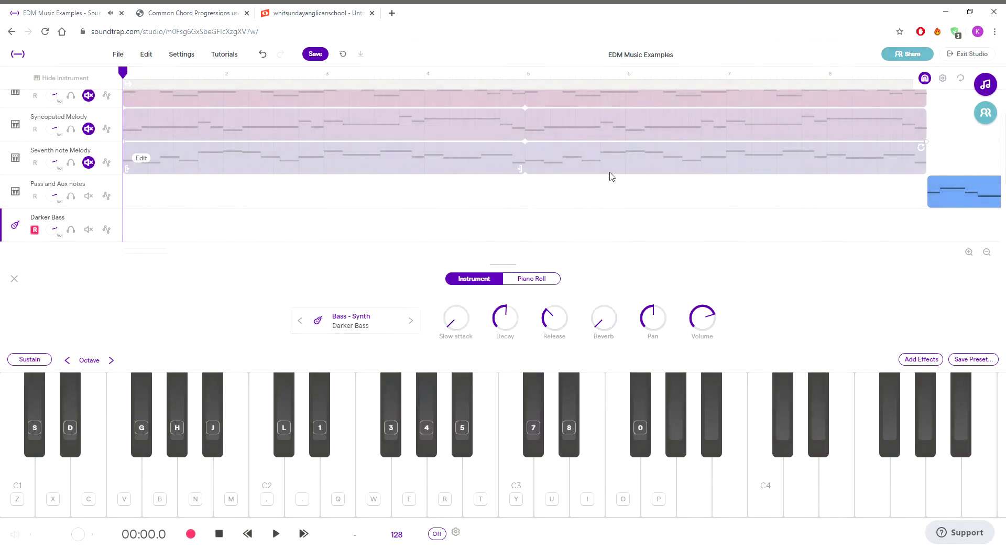
left_click(537, 280)
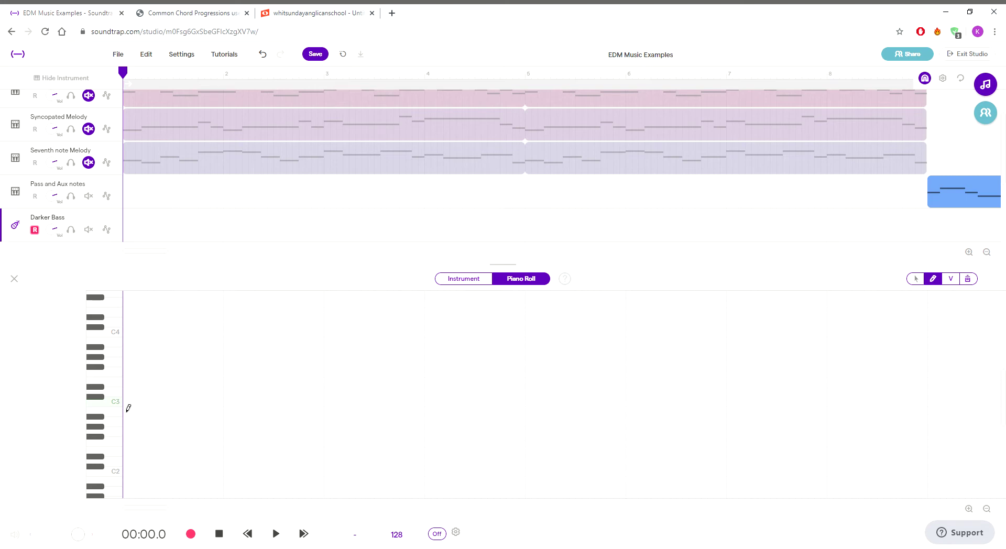
left_click(987, 509)
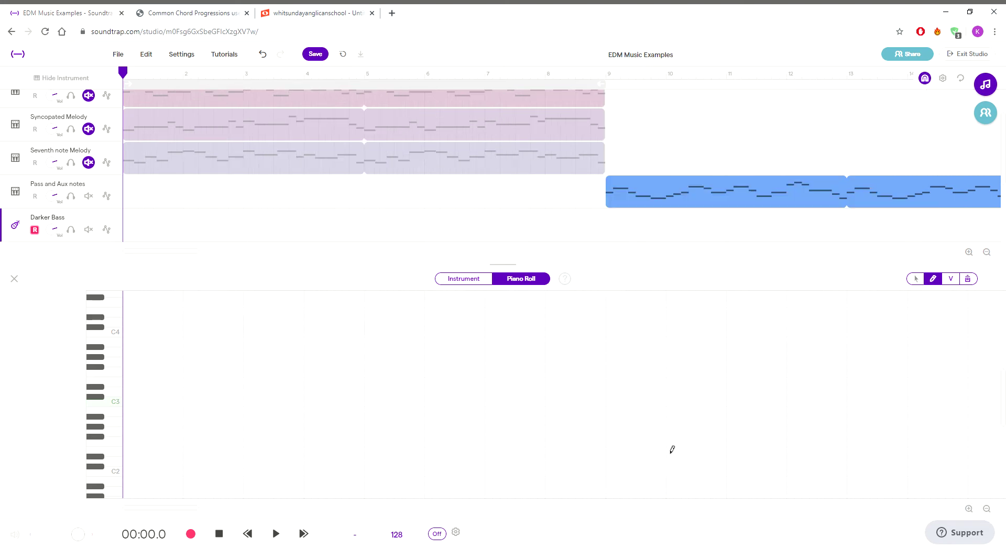
left_click(128, 404)
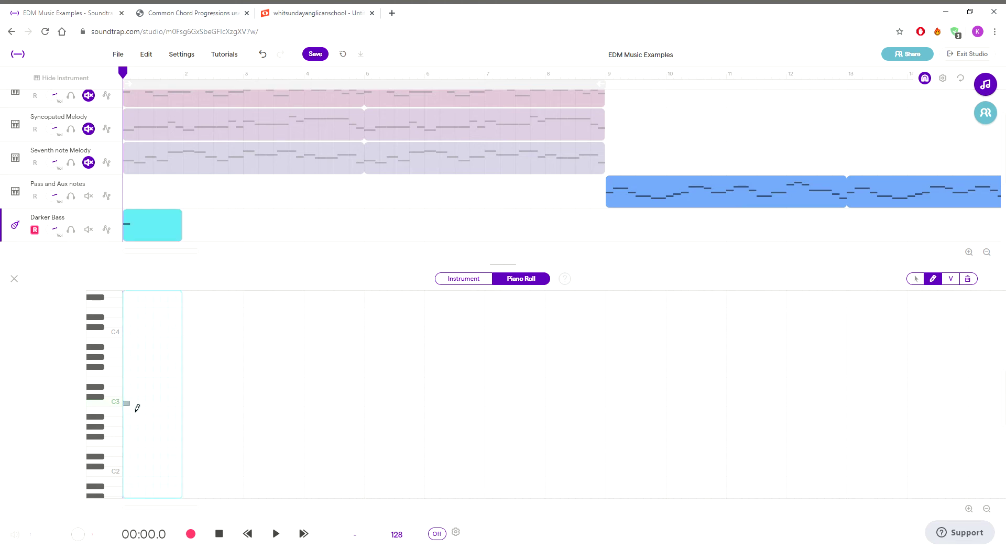
key("space")
left_click_drag(135, 409, 183, 409)
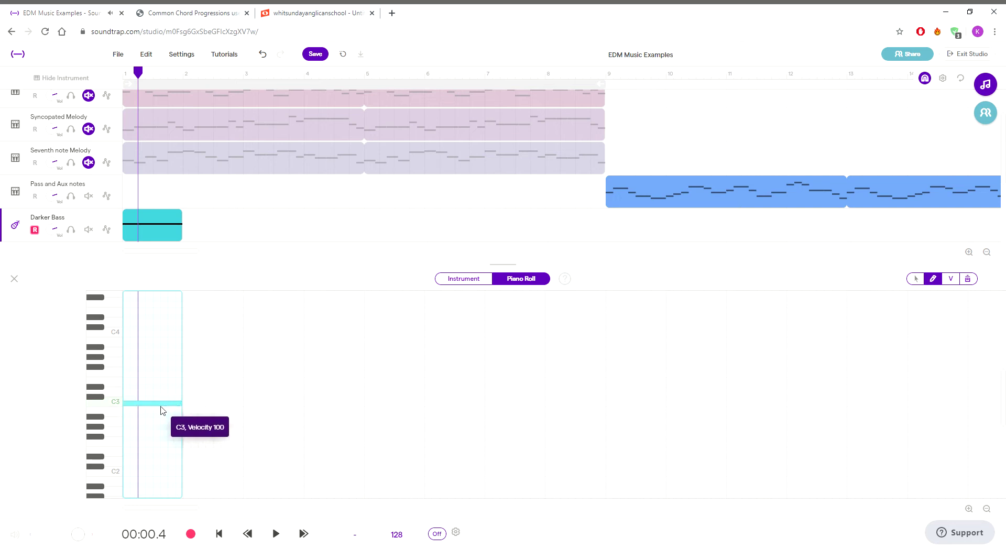
left_click_drag(161, 410, 157, 478)
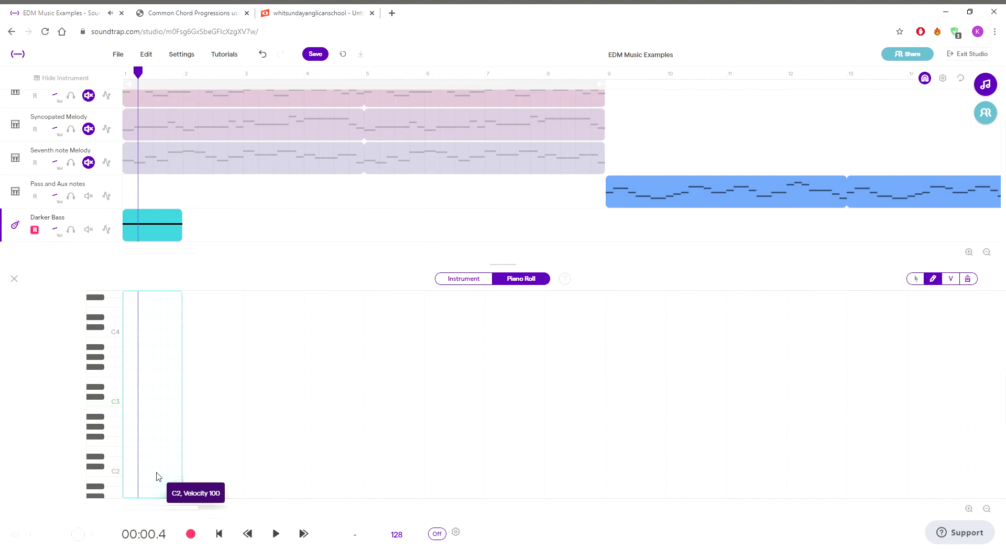
- Draw one-bar bass notes in bars 1–4 starting on C2, then play the line from bar 1
left_click(128, 479)
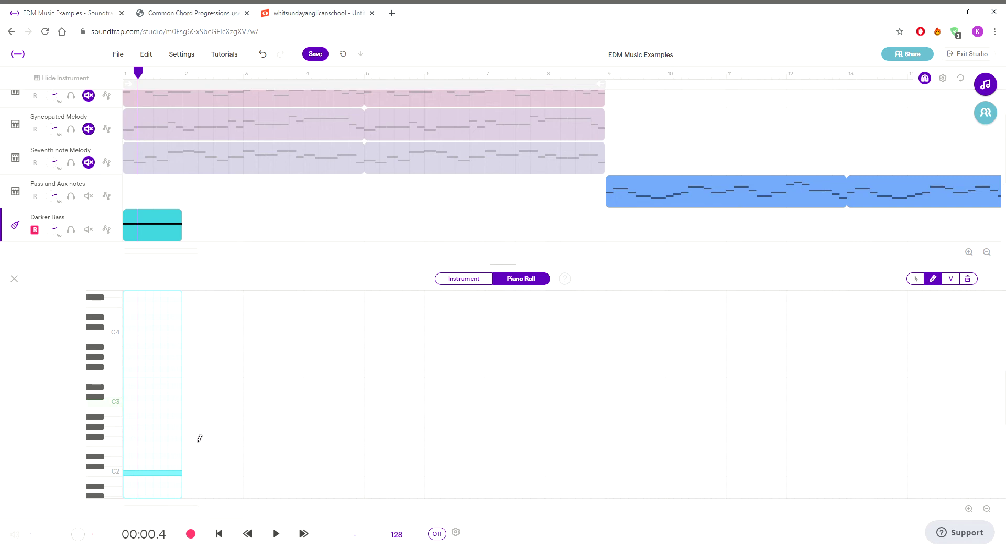
left_click(188, 429)
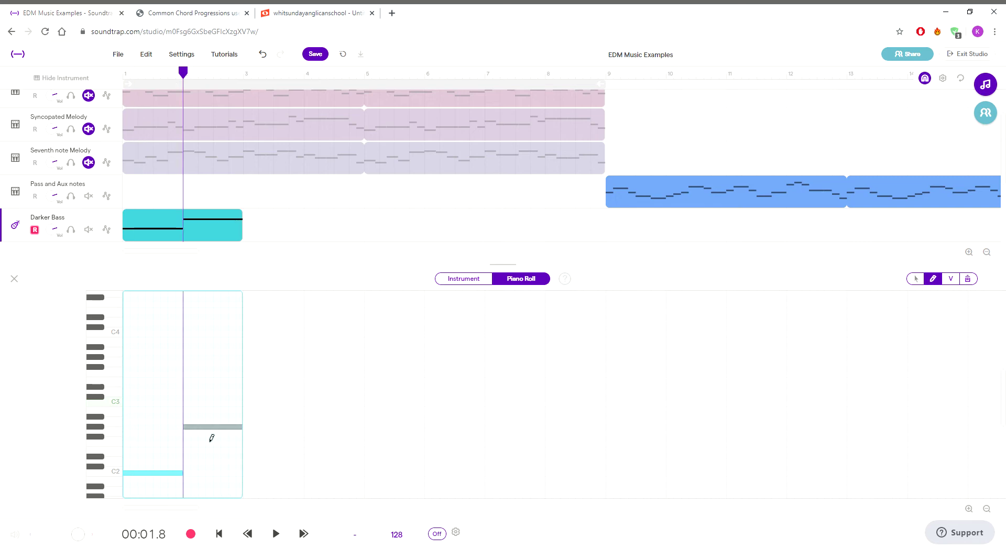
left_click(249, 444)
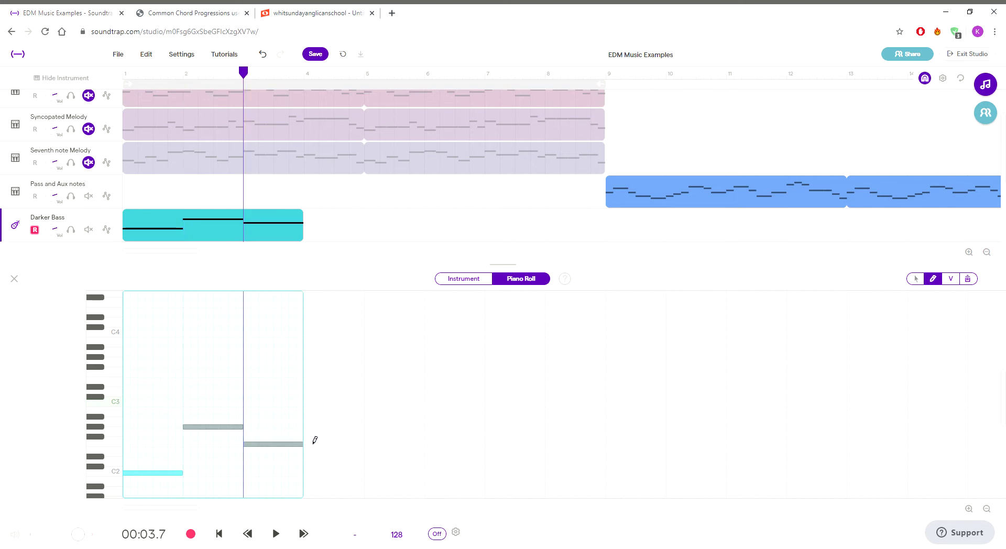
left_click(310, 416)
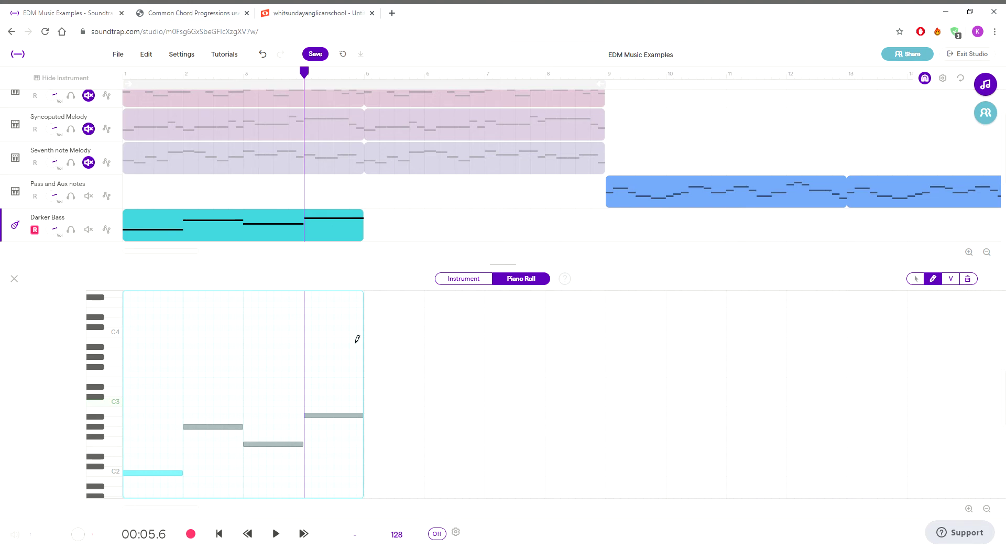
mouse_move(364, 215)
left_click_drag(303, 72, 123, 72)
key("space")
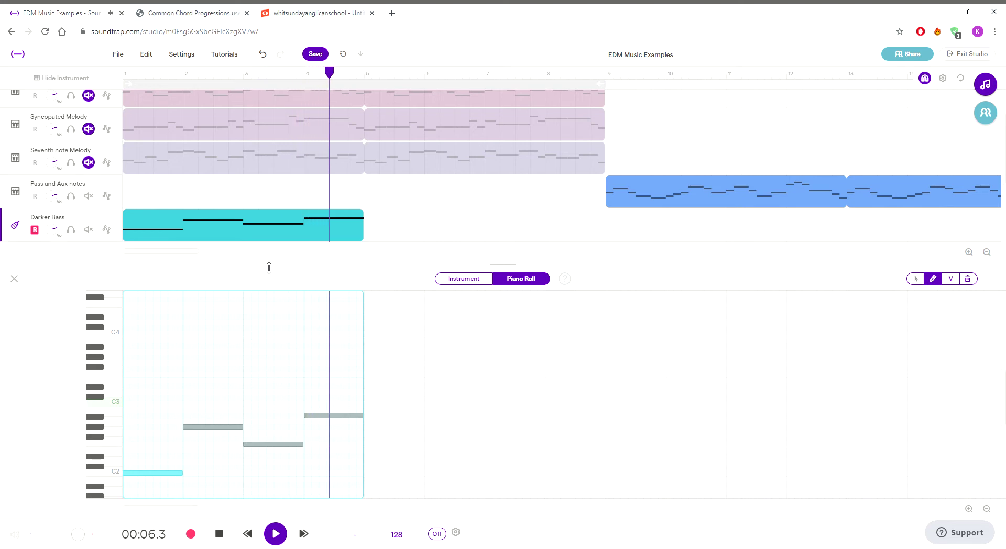
key("space")
- Marquee-select the bass notes in bars 2–4 and drag them lower in pitch
scroll(345, 406, "down", 5)
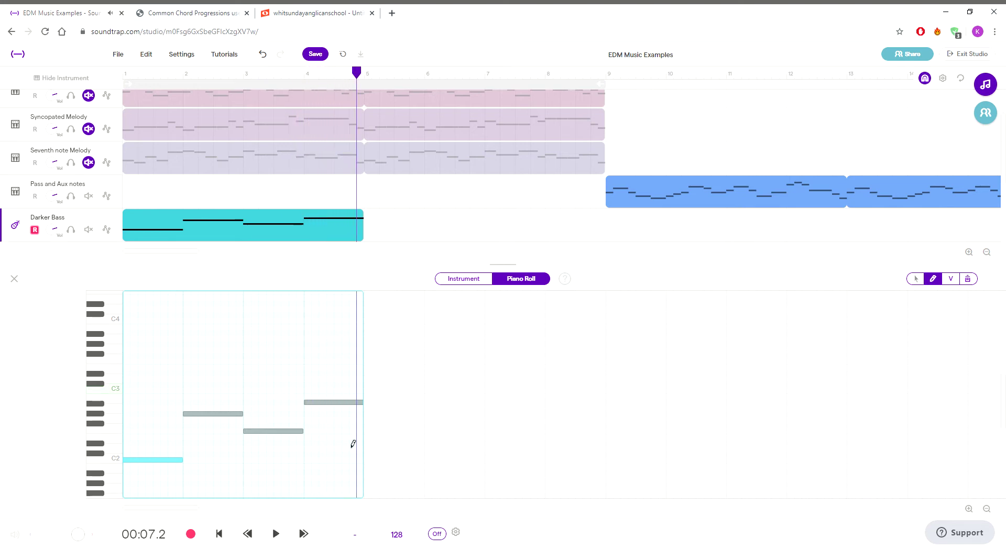
left_click(914, 277)
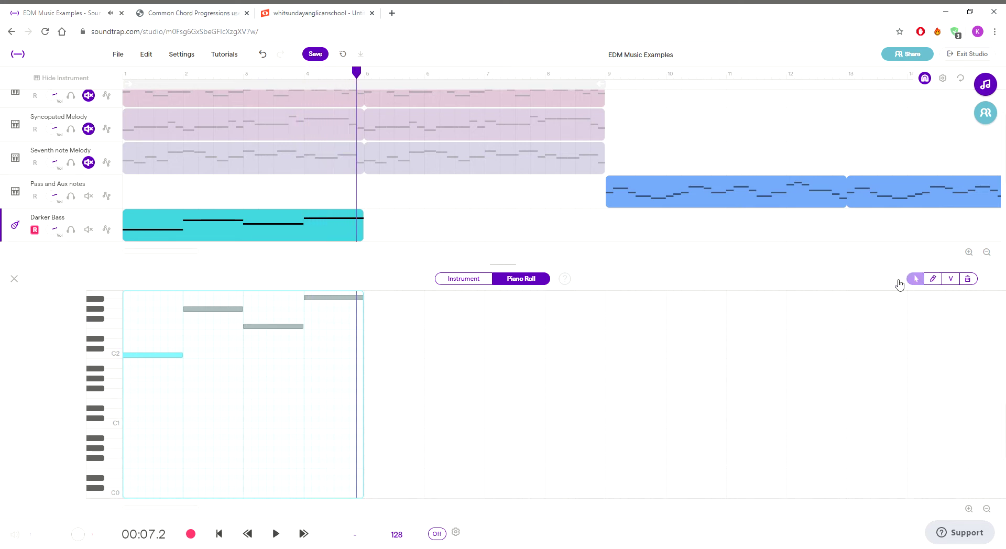
mouse_move(185, 298)
left_mouse_down()
mouse_move(330, 335)
mouse_move(345, 365)
left_mouse_up()
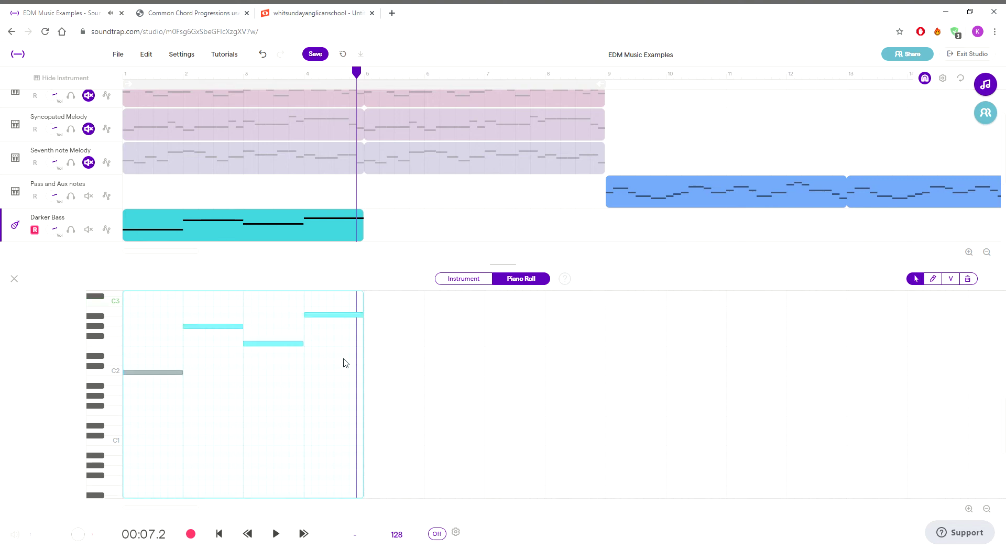
left_click_drag(234, 332, 230, 401)
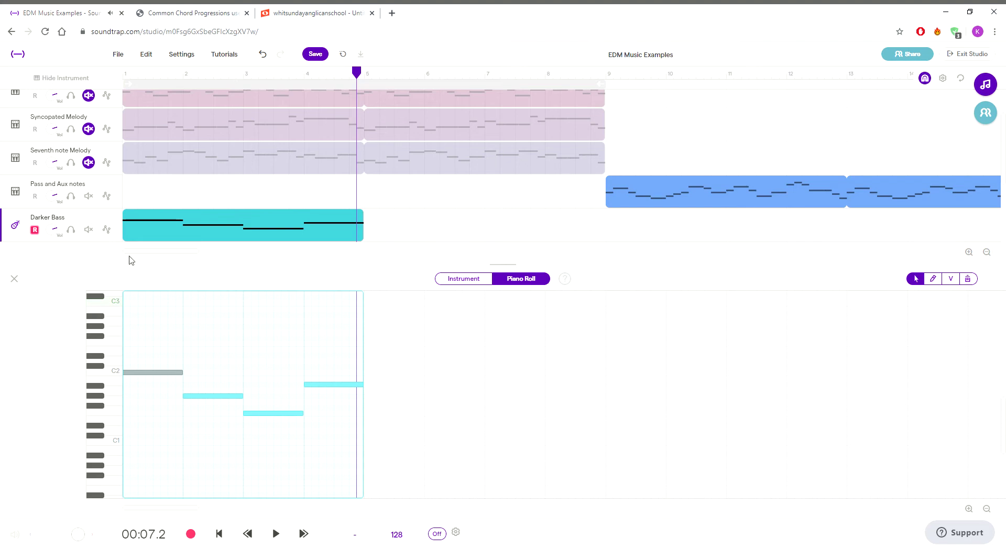
- Play the song from the start, stop, and set the playback position near bar 5
left_click(125, 200)
key("Return")
key("space")
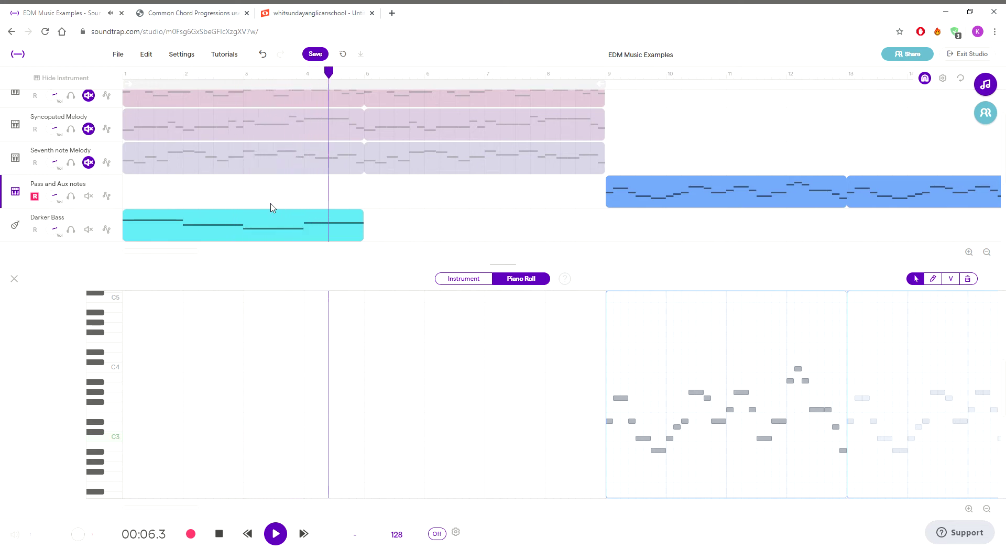
key("space")
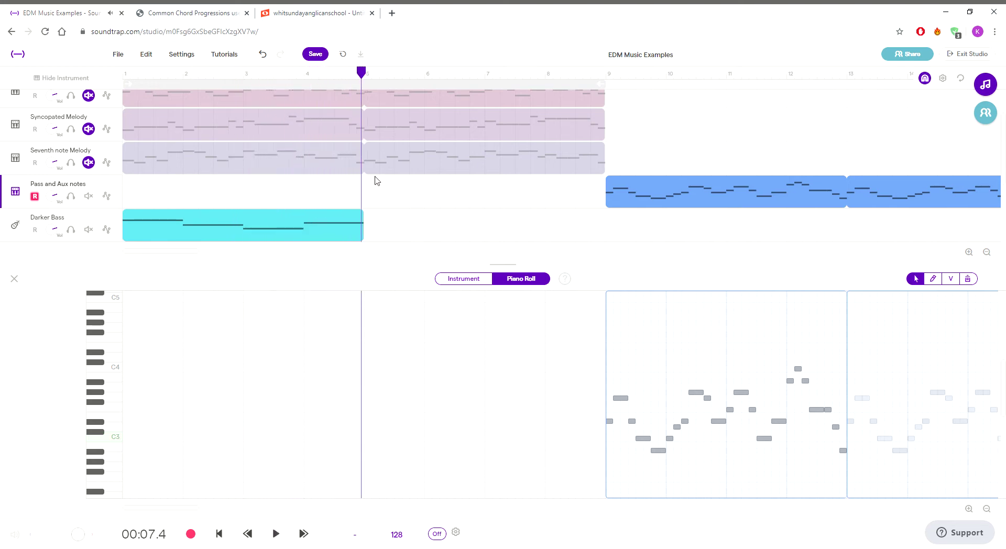
left_click(367, 204)
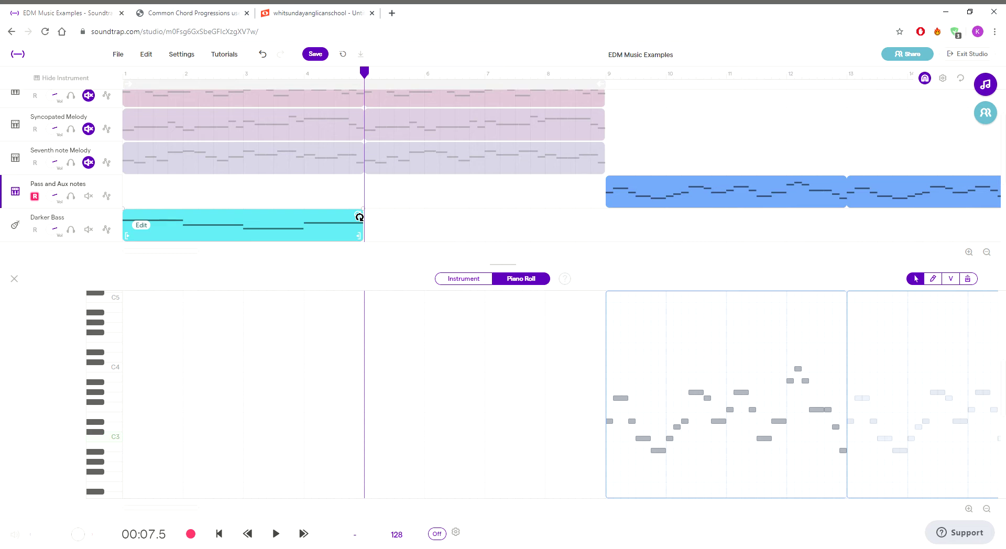
- Loop the Darker Bass clip three times out to bar 13, trimming off a stray extension
left_click_drag(359, 217, 842, 224)
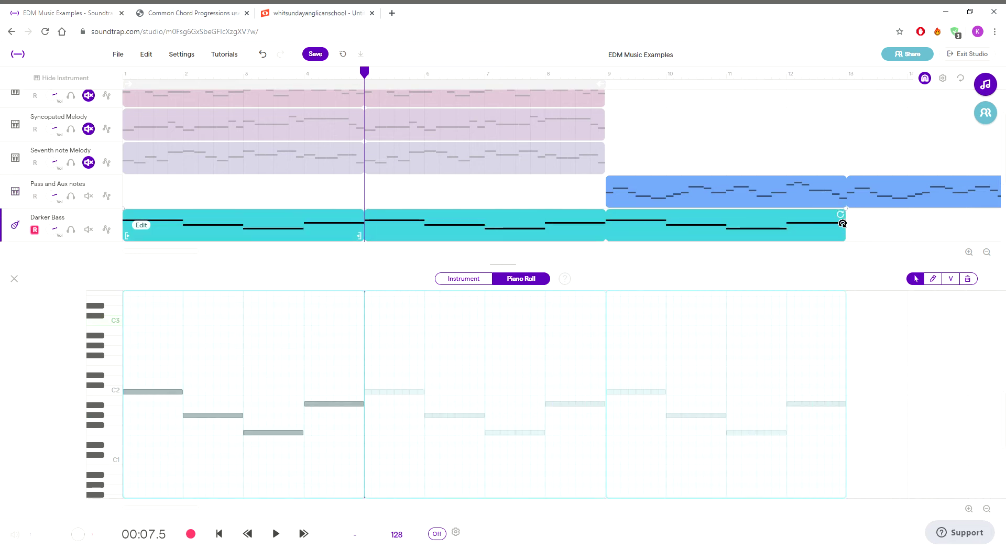
left_click(842, 224)
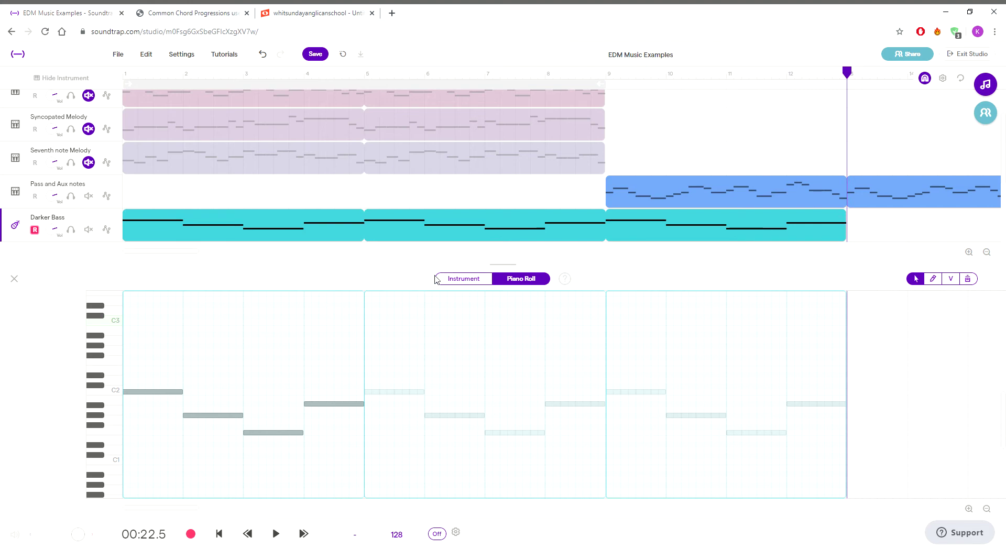
left_click(855, 228)
left_click(851, 231)
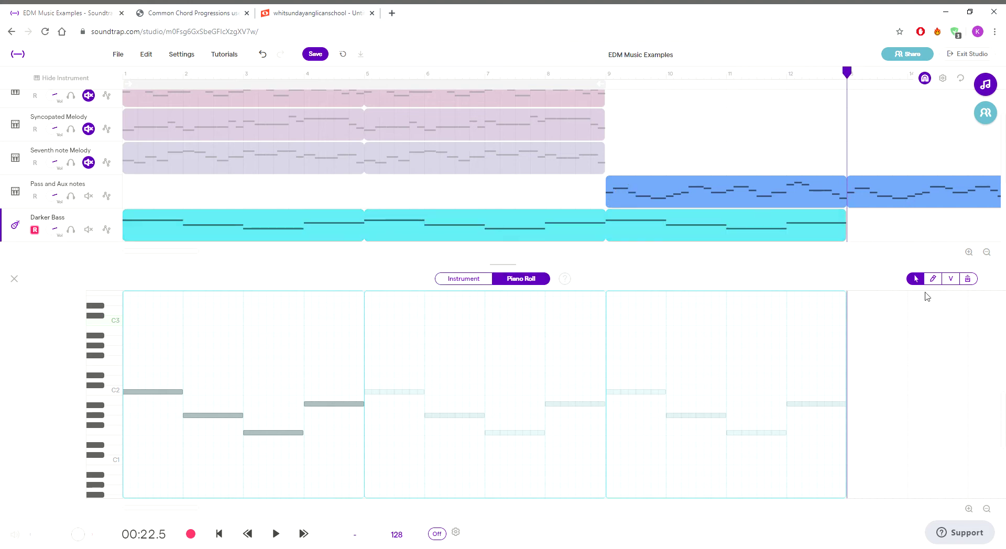
left_click(932, 278)
left_click(868, 405)
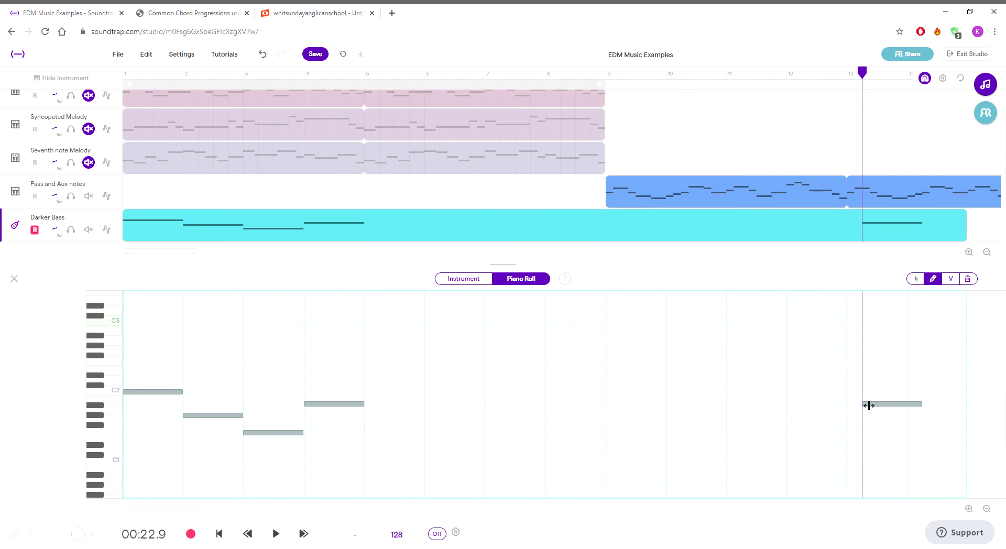
left_click_drag(965, 236, 824, 207)
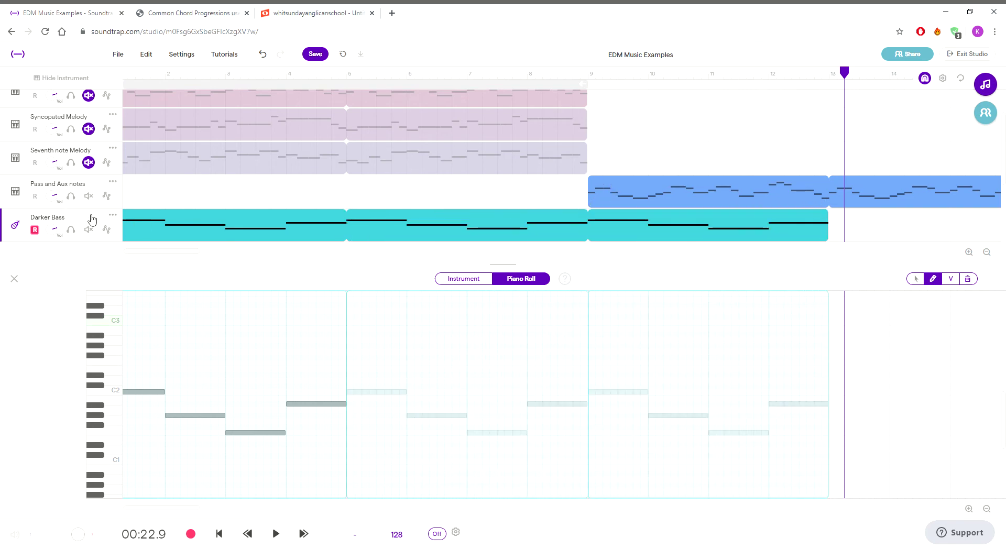
scroll(31, 259, "down", 2)
left_click(64, 166)
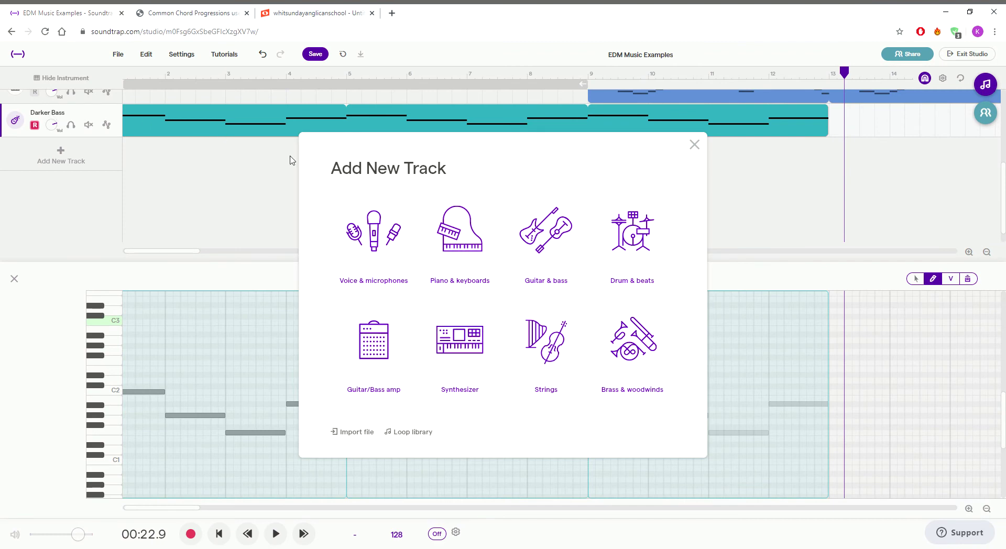
- Add a Guitar & bass track set to the Bass - Synth Darker Bass preset
left_click(545, 231)
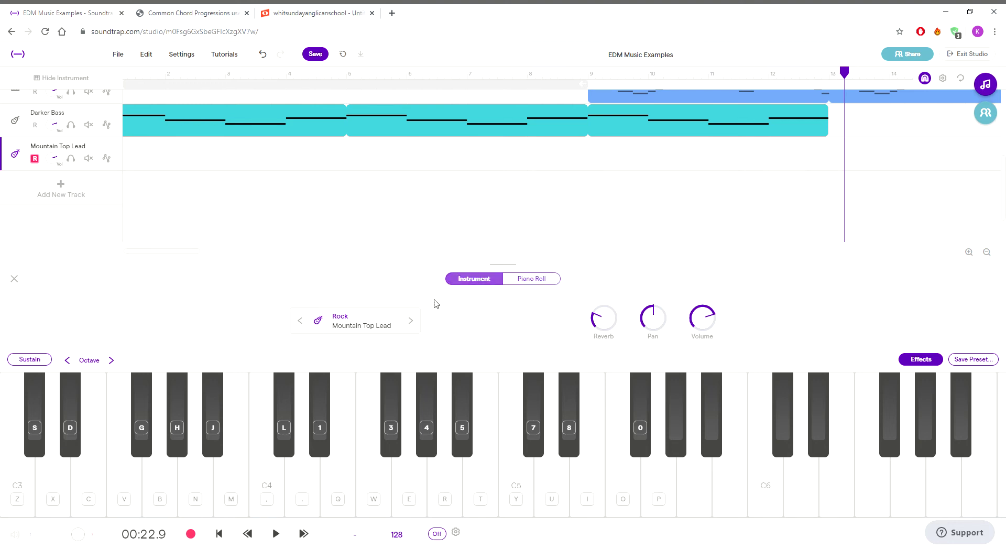
left_click(356, 321)
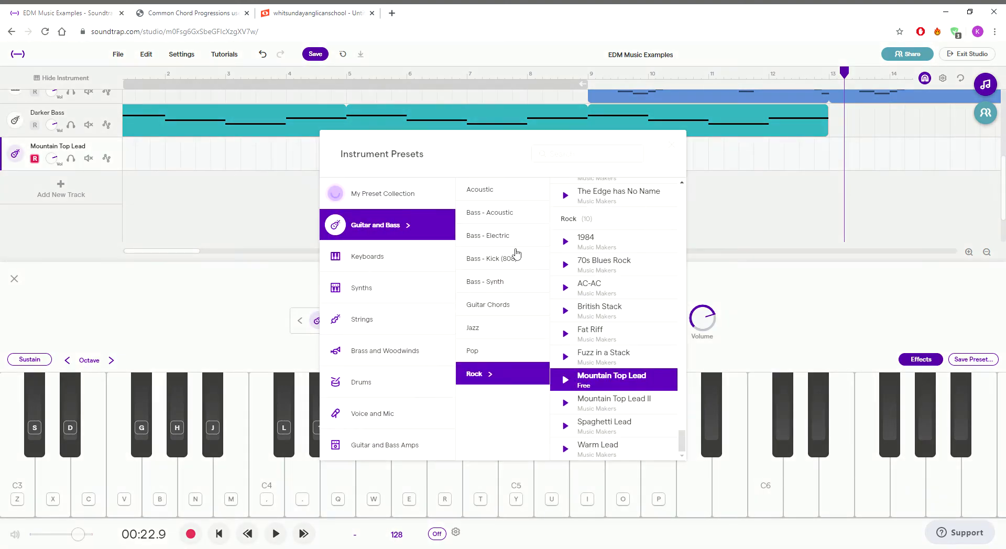
left_click(500, 282)
scroll(624, 331, "down", 1)
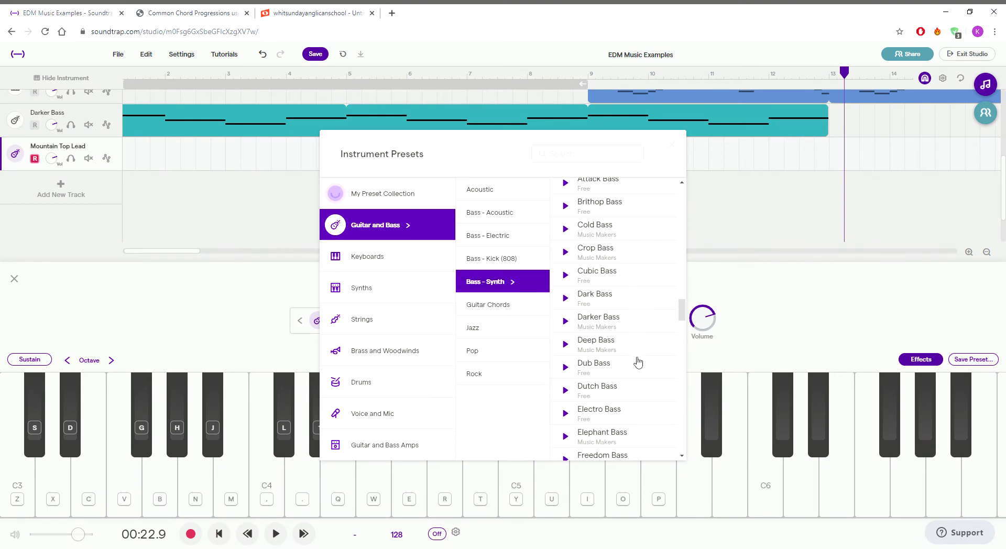
left_click(621, 325)
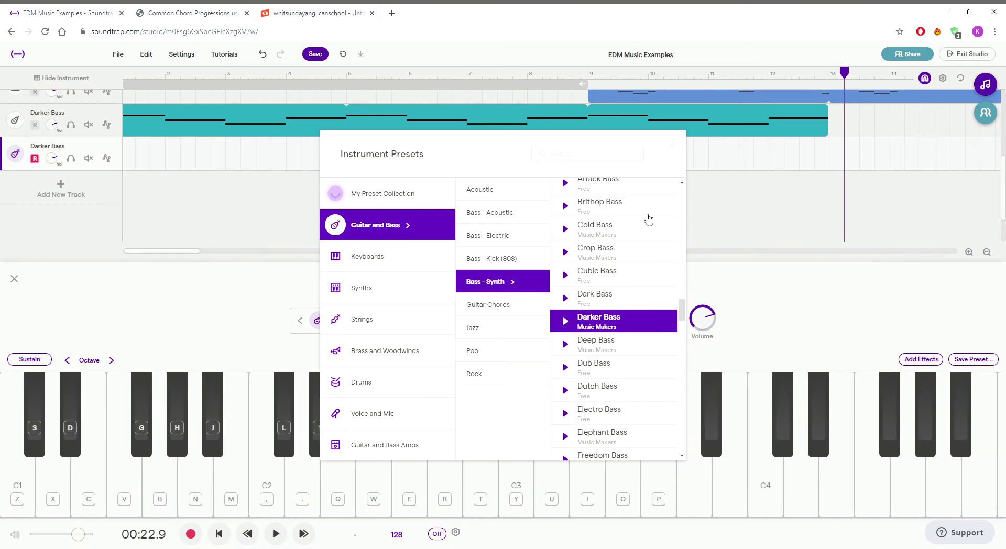
left_click(672, 146)
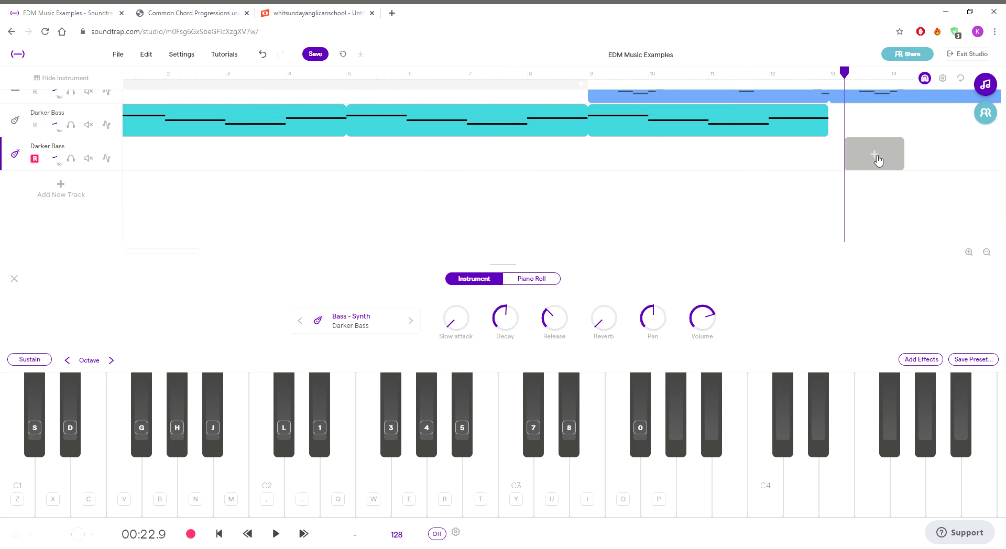
- Create a region at bar 13 on the new track and draw one short C2 quaver
left_click(859, 163)
left_click_drag(862, 72, 828, 73)
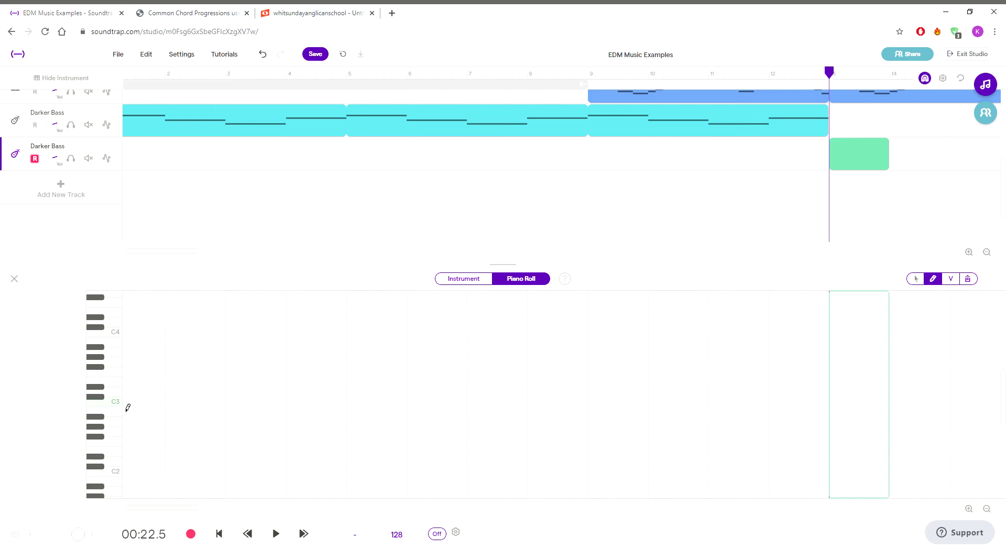
left_click_drag(155, 507, 143, 507)
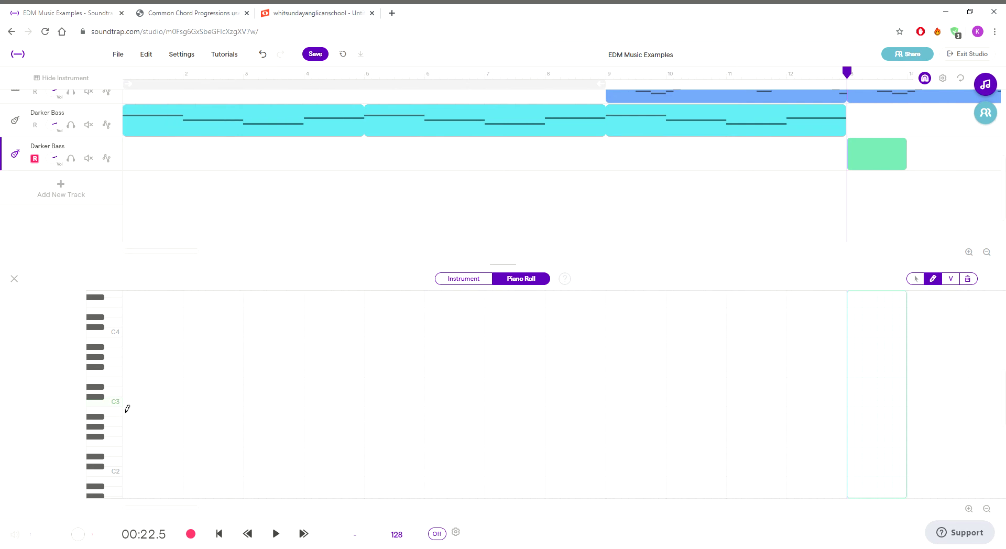
scroll(132, 466, "down", 2)
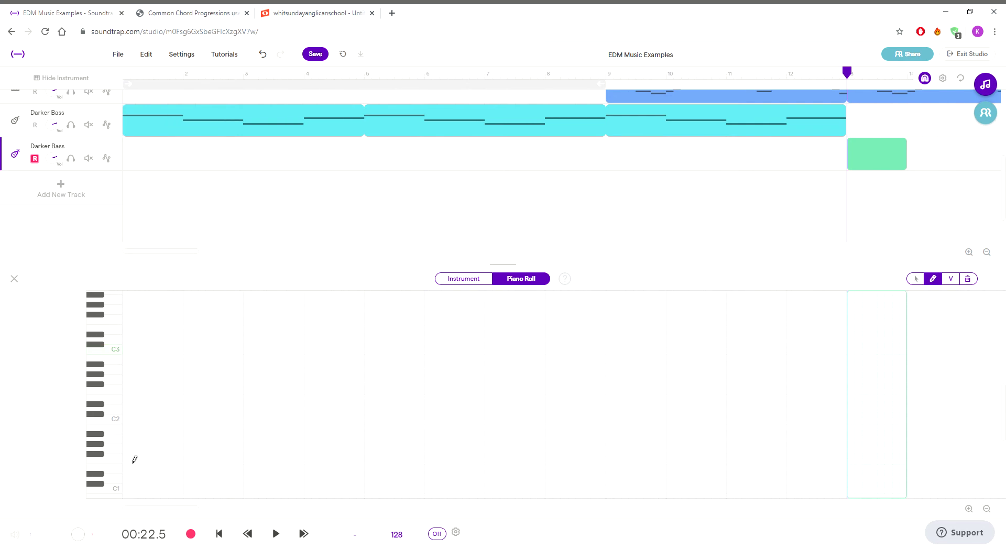
left_click_drag(130, 425, 184, 422)
left_click(127, 424)
left_click(127, 422)
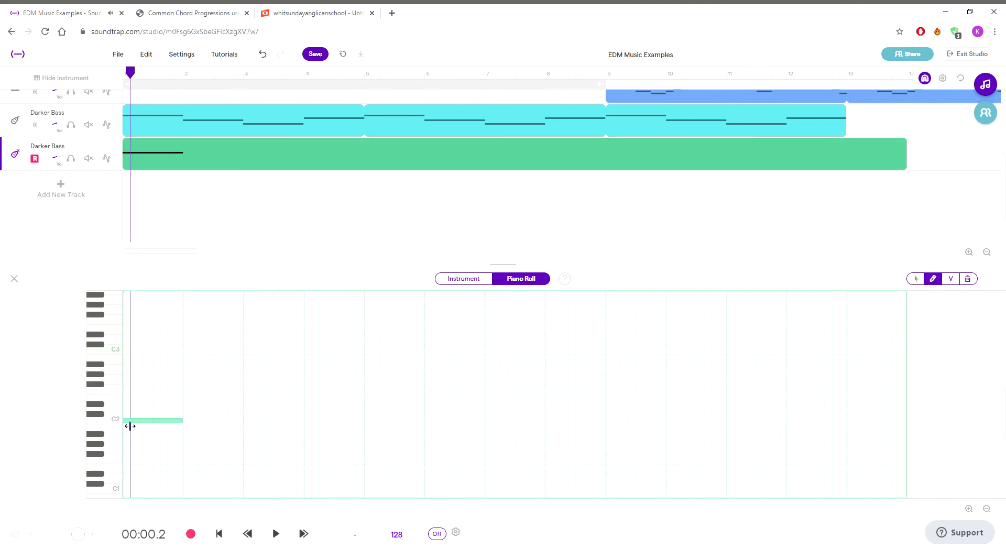
left_click_drag(184, 422, 140, 425)
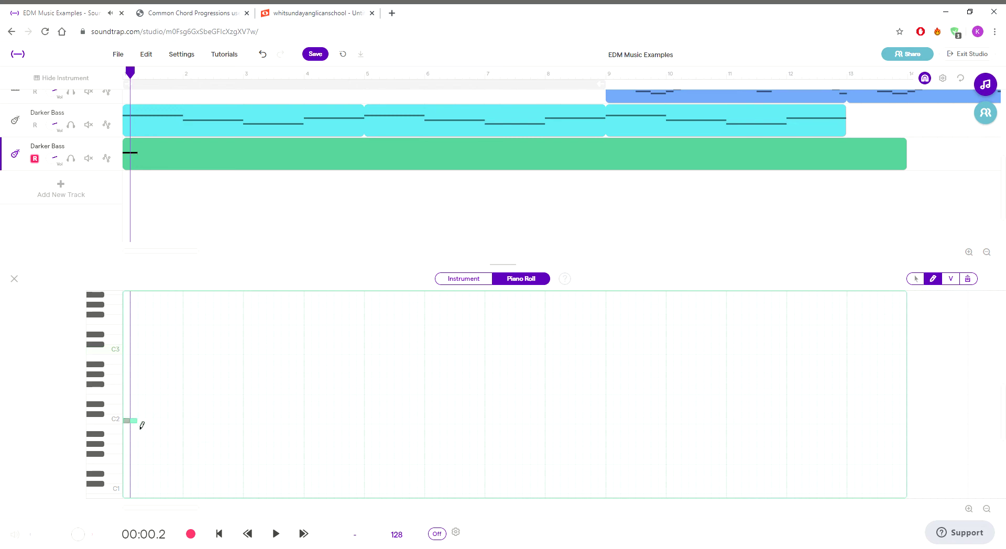
- Fill bar 1 with six more C2 quavers plus a note a semitone higher, then select them
left_click(141, 424)
left_click(150, 424)
left_click(156, 424)
left_click(164, 424)
left_click(171, 424)
left_click(178, 424)
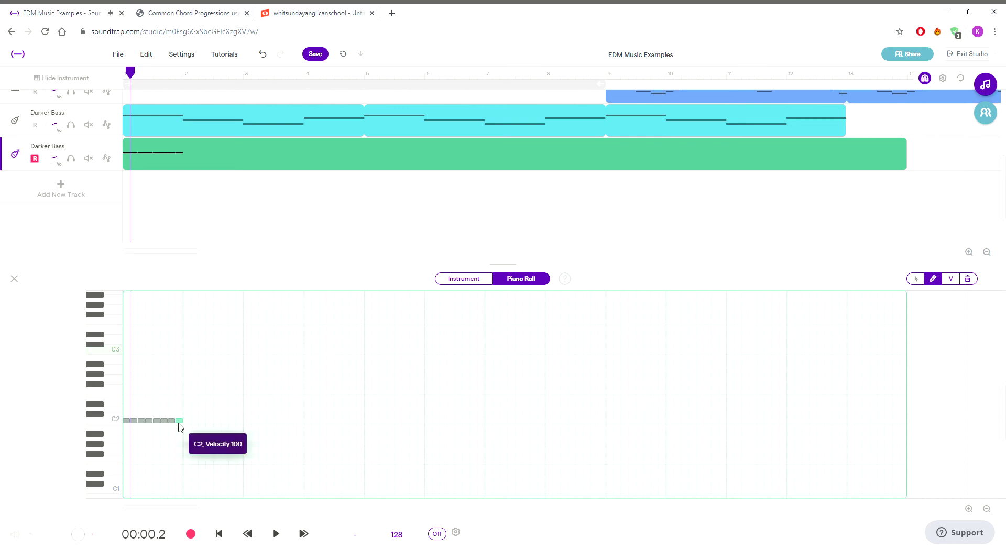
left_click(171, 414)
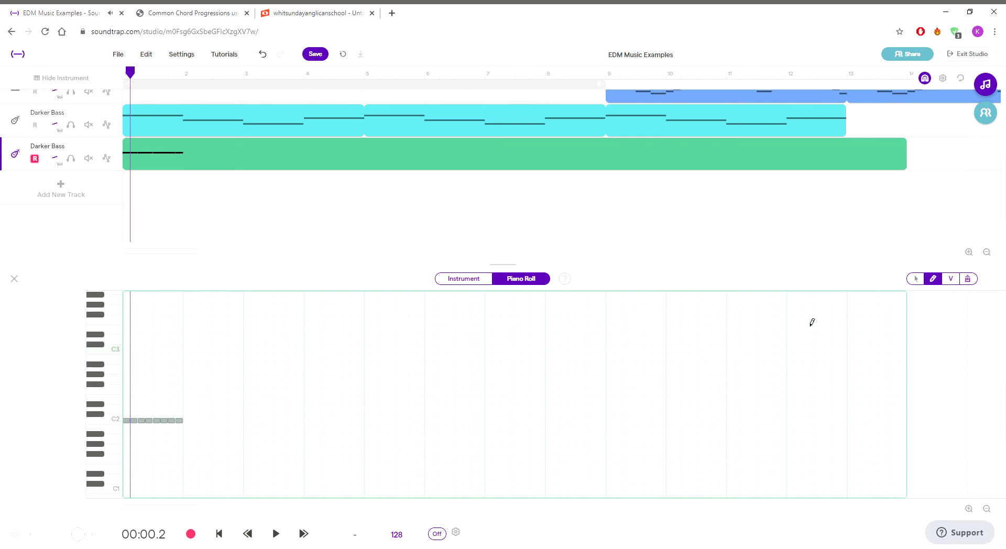
left_click(915, 278)
left_click_drag(200, 404, 126, 445)
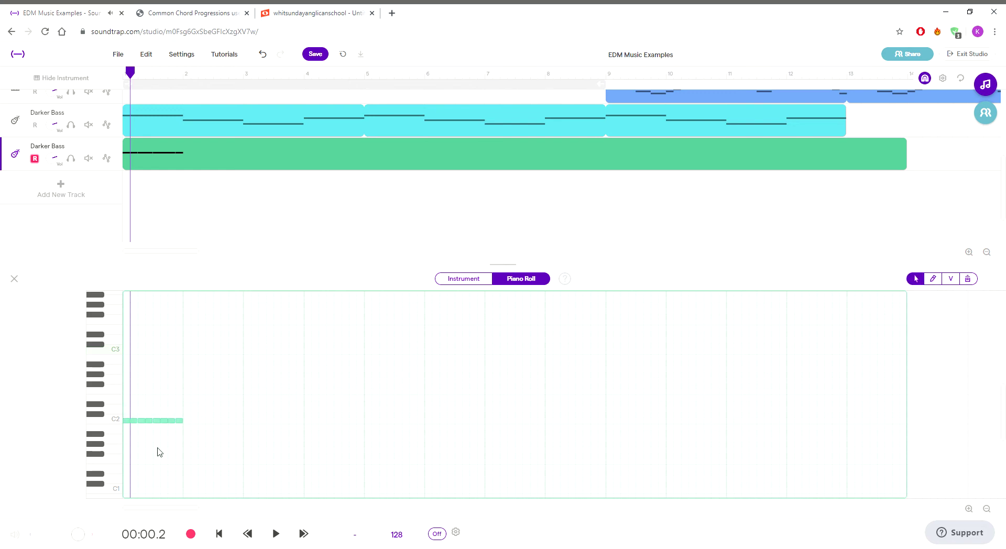
left_click(190, 433)
- Copy the bar-1 quavers into bars 2–4, lowering bars 2 and 3 and raising bar 4
key("ctrl+v")
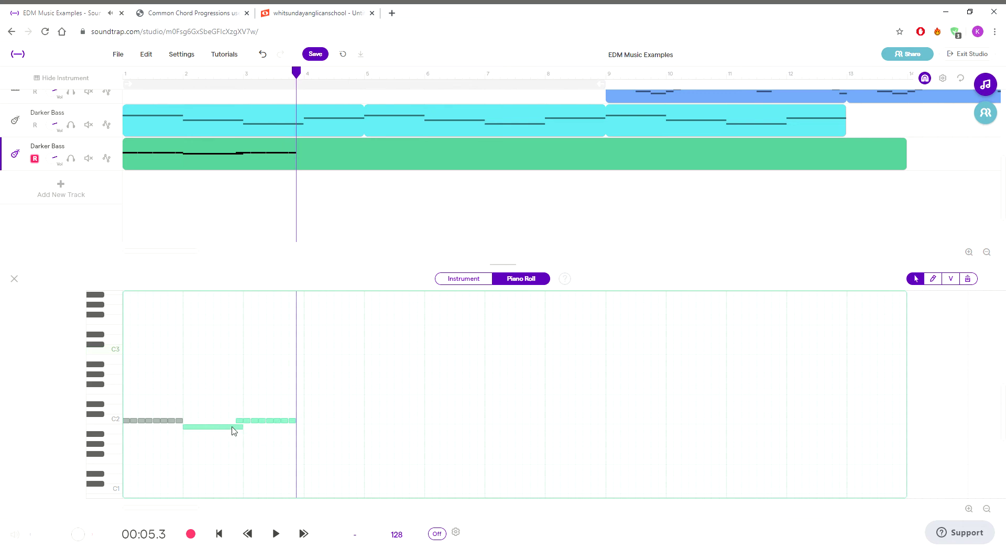
key("Delete")
left_click_drag(188, 419, 124, 428)
key("ctrl+c")
key("ctrl+v")
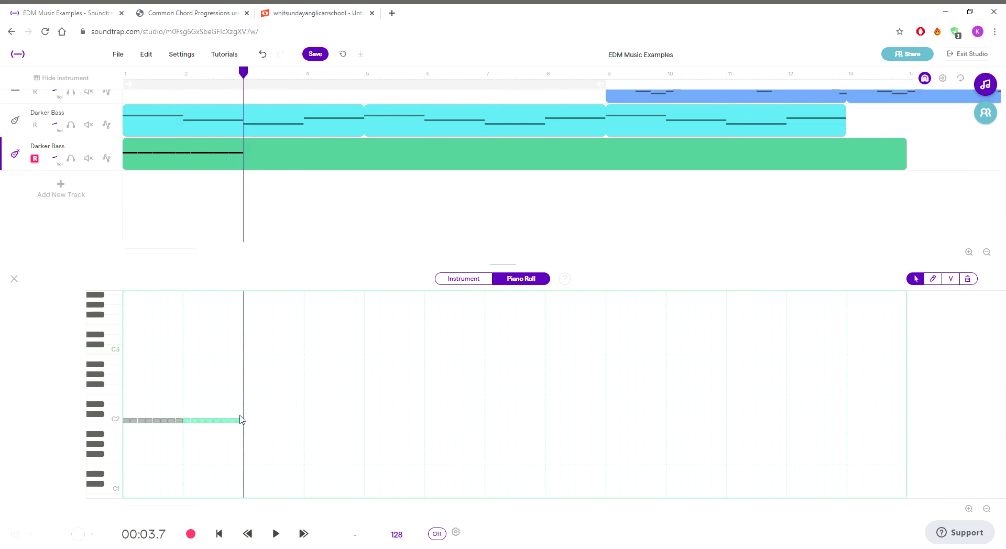
key("Down")
key("Down")
key("Down")
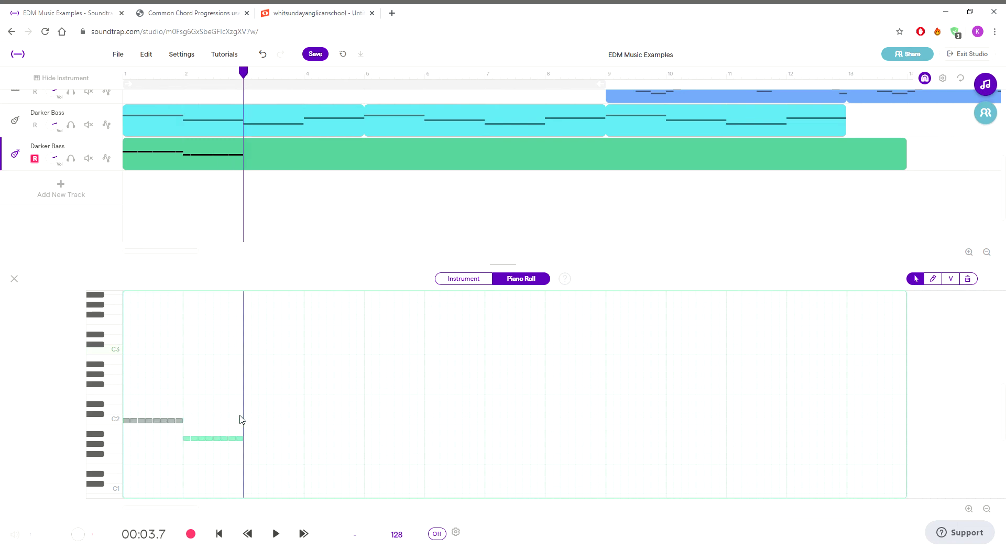
key("Down")
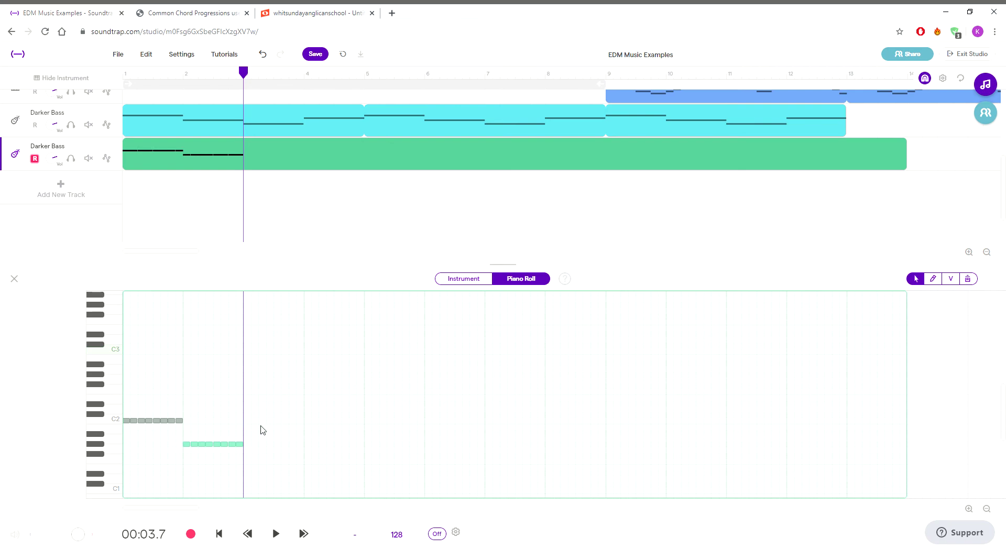
key("ctrl+d")
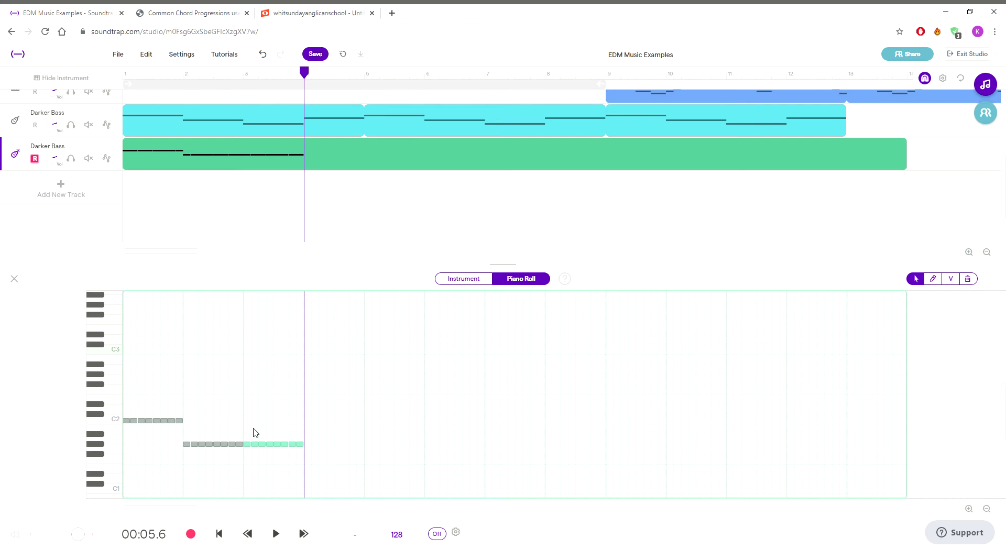
key("Down")
key("Down")
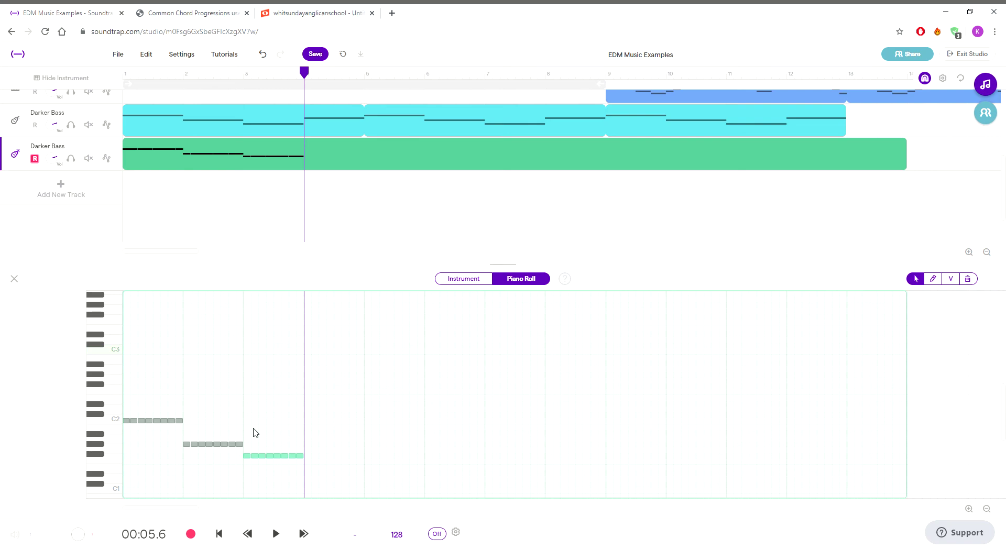
key("ctrl+v")
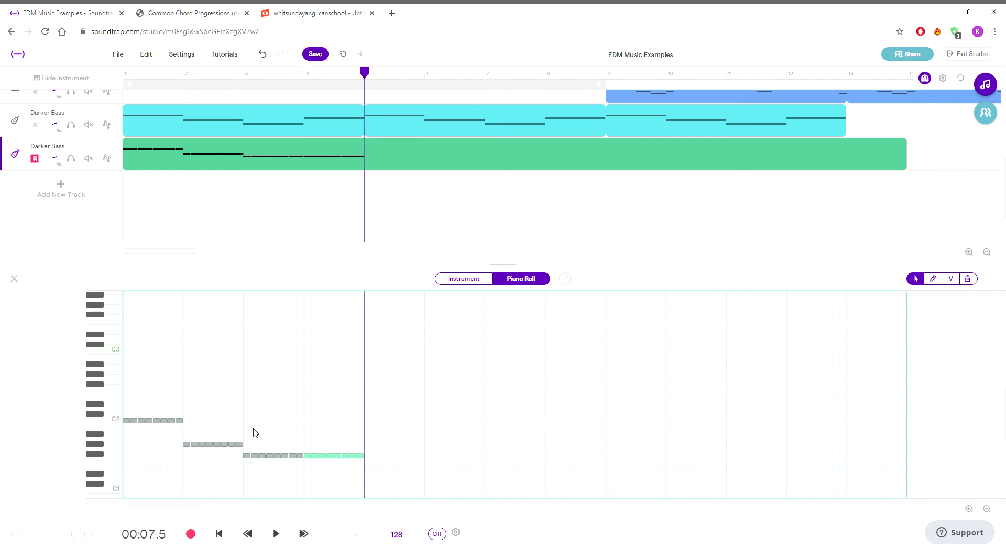
key("Up")
key("Up")
key("Up")
key("Up")
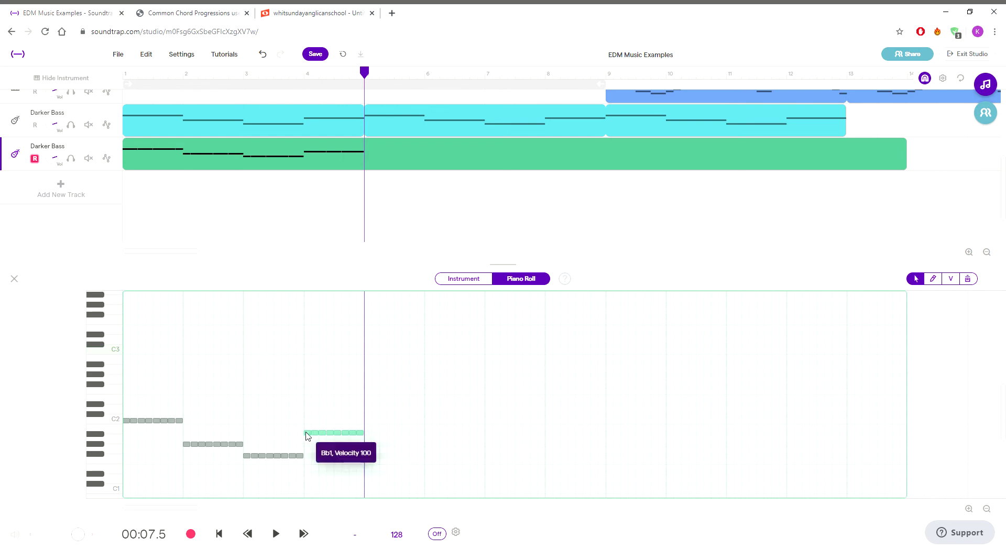
- Select all the bar-3 notes, lower them one semitone, and return the playhead to the start
left_click(256, 456)
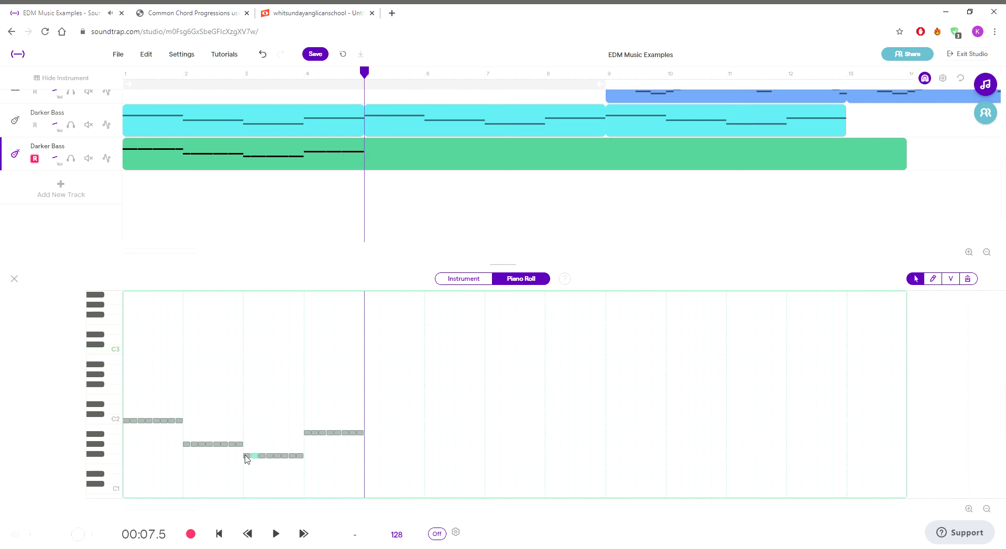
left_click(247, 456)
left_click_drag(313, 449, 248, 468)
key("Down")
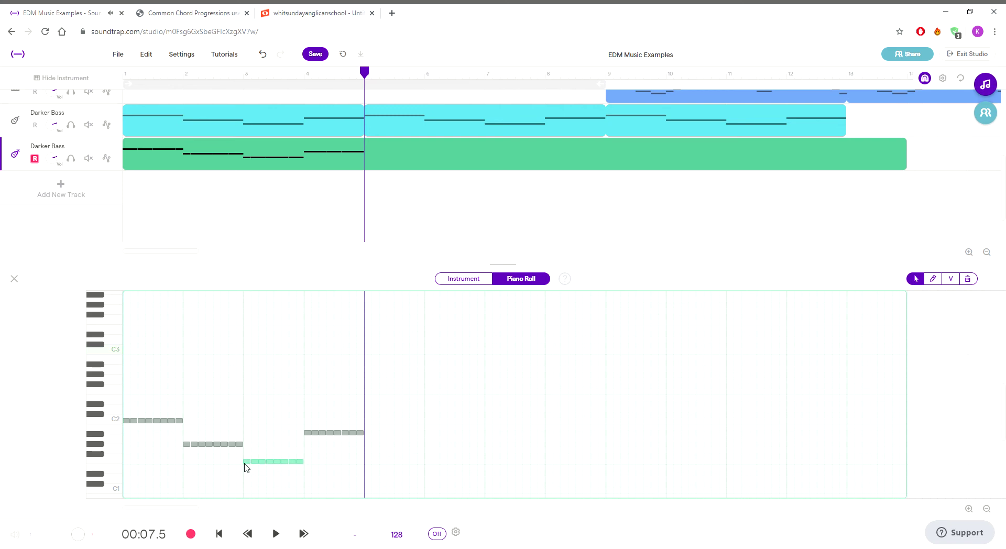
left_click(216, 445)
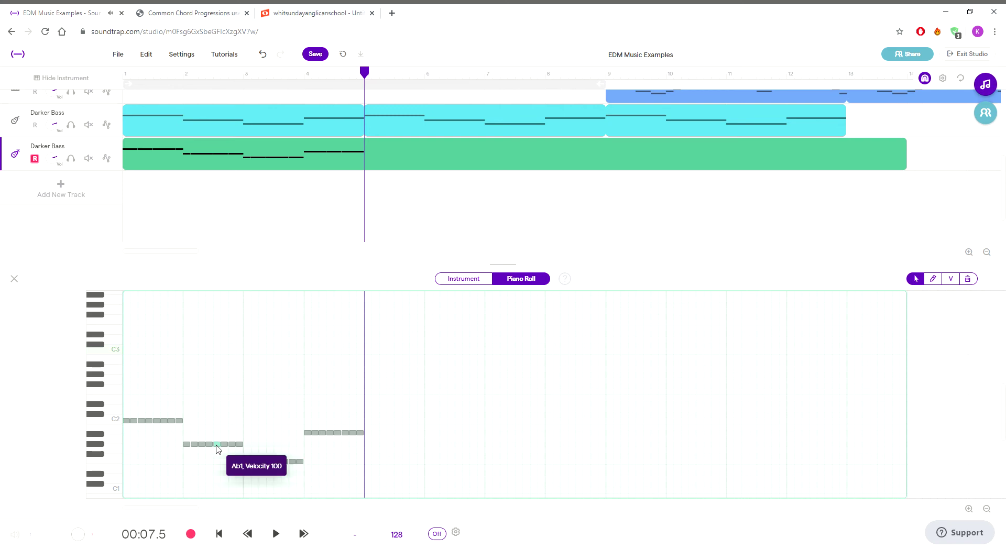
left_click(126, 398)
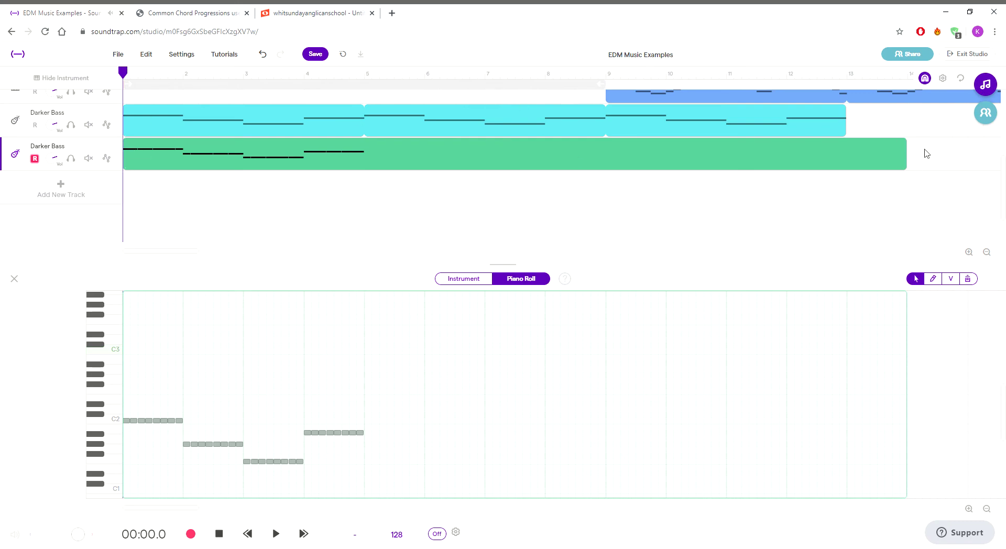
- Trim the green bass clip to end at bar 5, move it to bar 13, and play the song through
left_click_drag(908, 166, 364, 182)
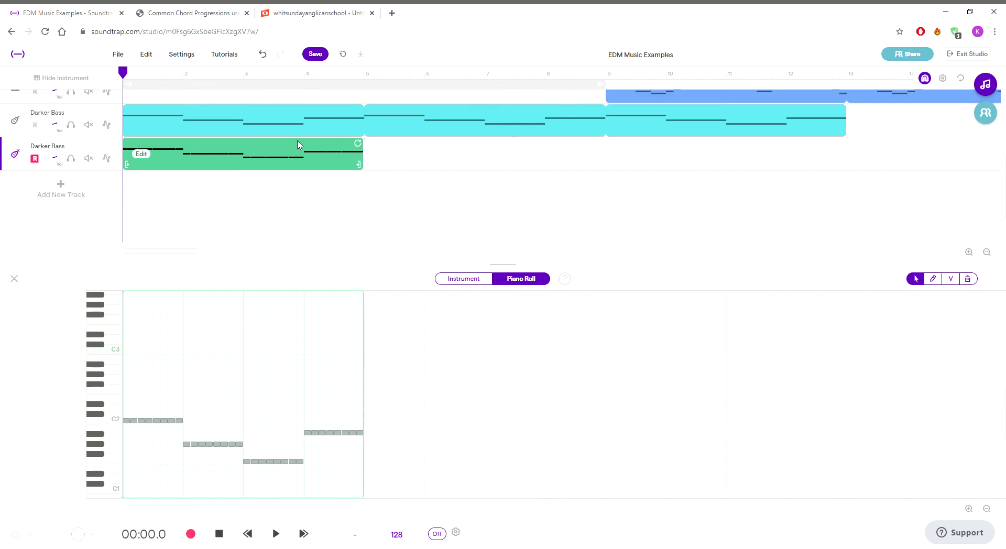
left_click_drag(297, 145, 871, 134)
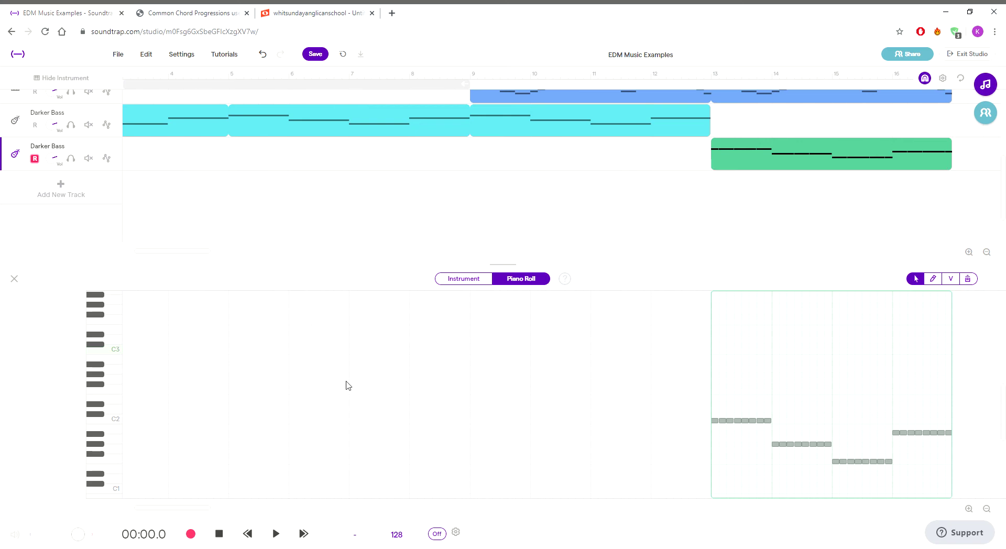
left_click_drag(171, 510, 111, 511)
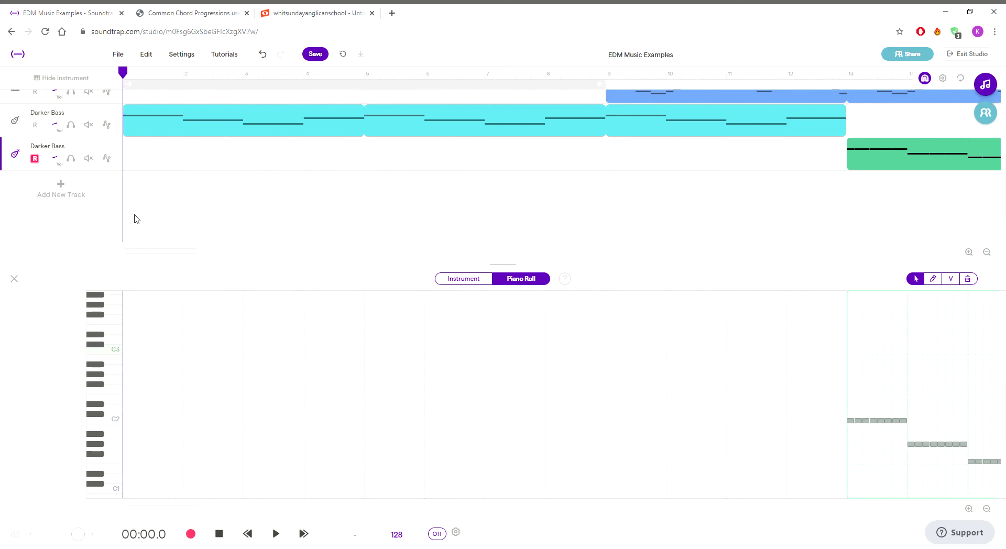
key("space")
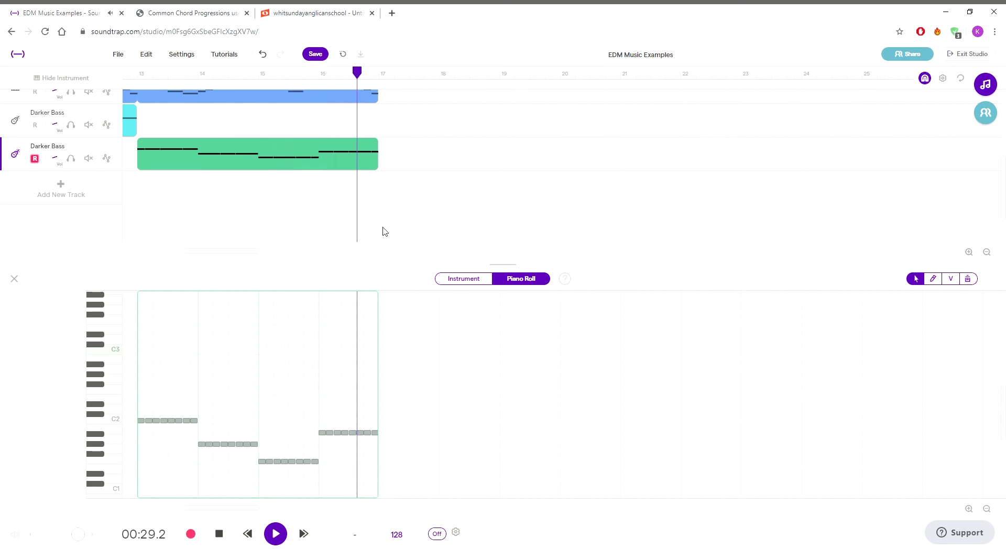
left_click(219, 533)
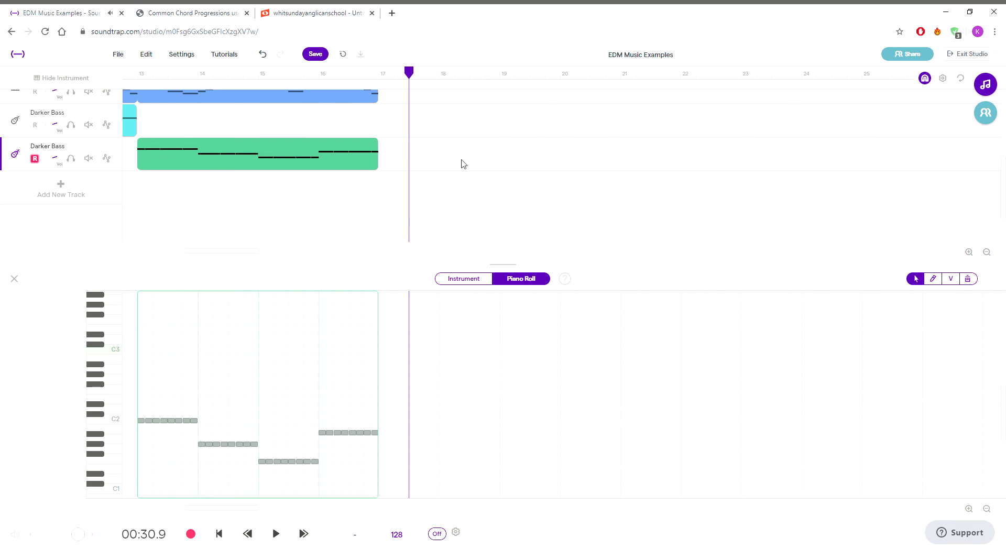
left_click_drag(409, 74, 13, 117)
left_click(93, 195)
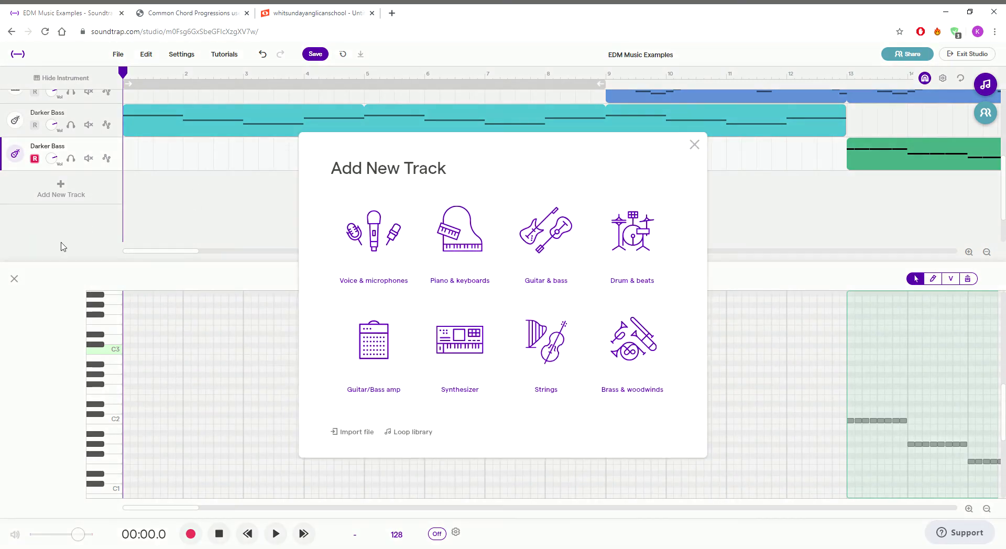
- Add a Synthesizer track using the Lullaby pad preset, found by searching 'lul'
left_click(461, 338)
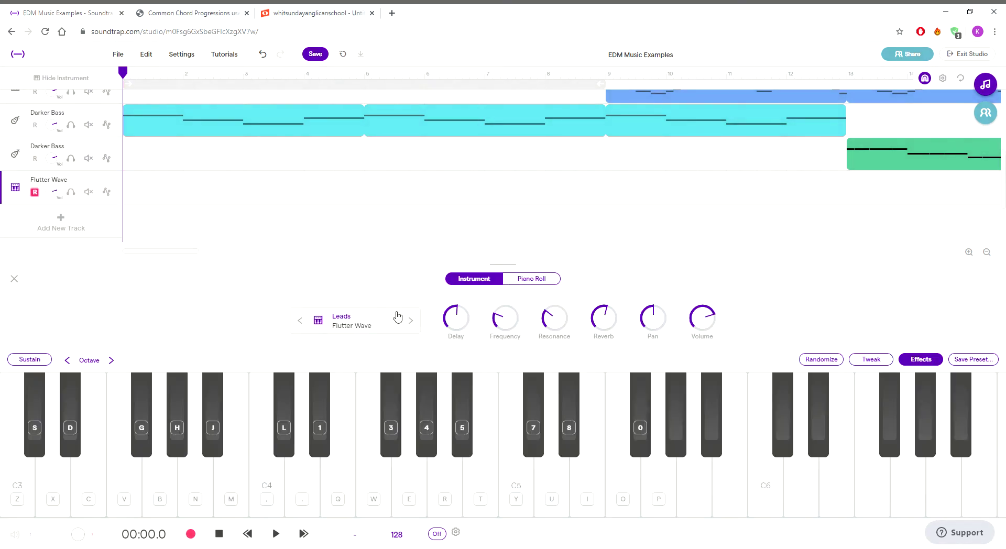
left_click(385, 327)
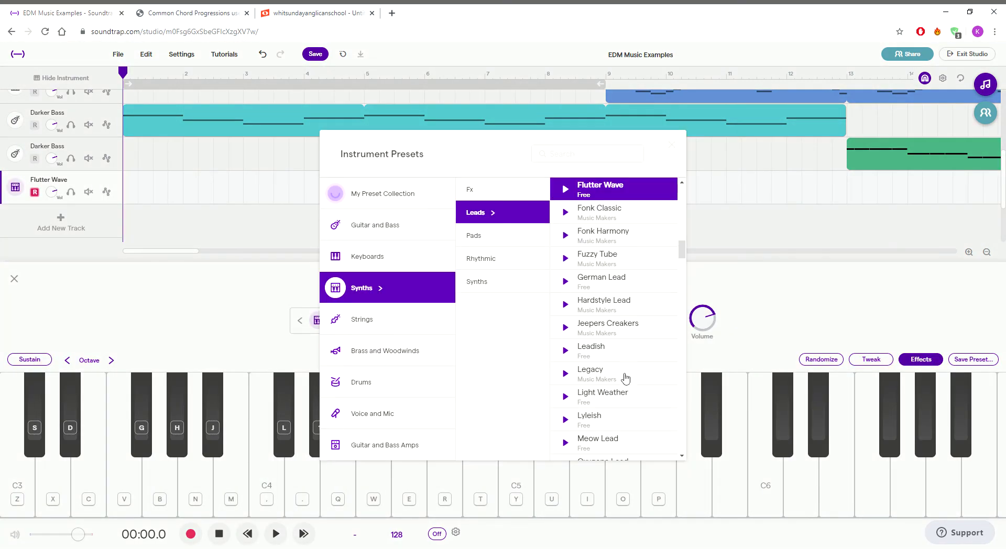
scroll(606, 373, "down", 8)
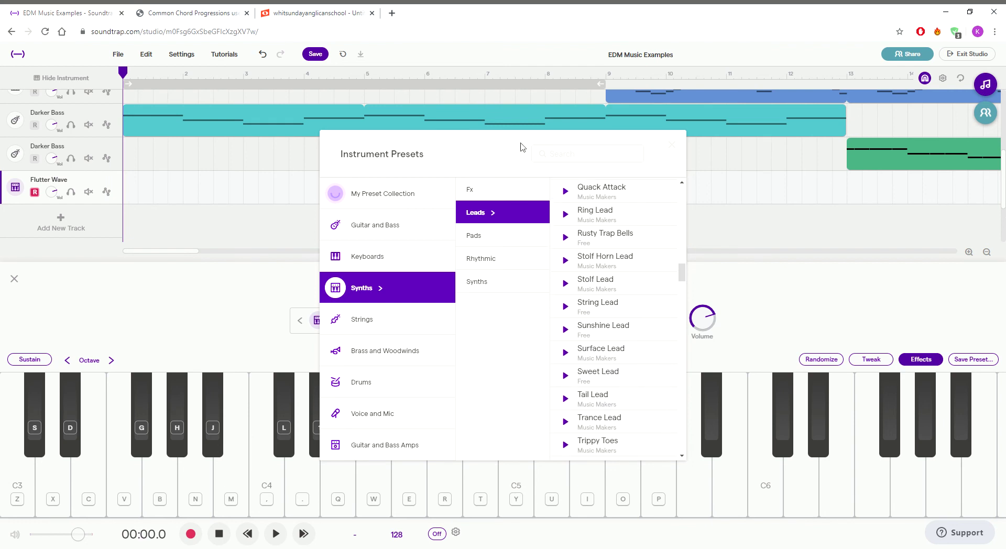
left_click(578, 159)
type("lulla")
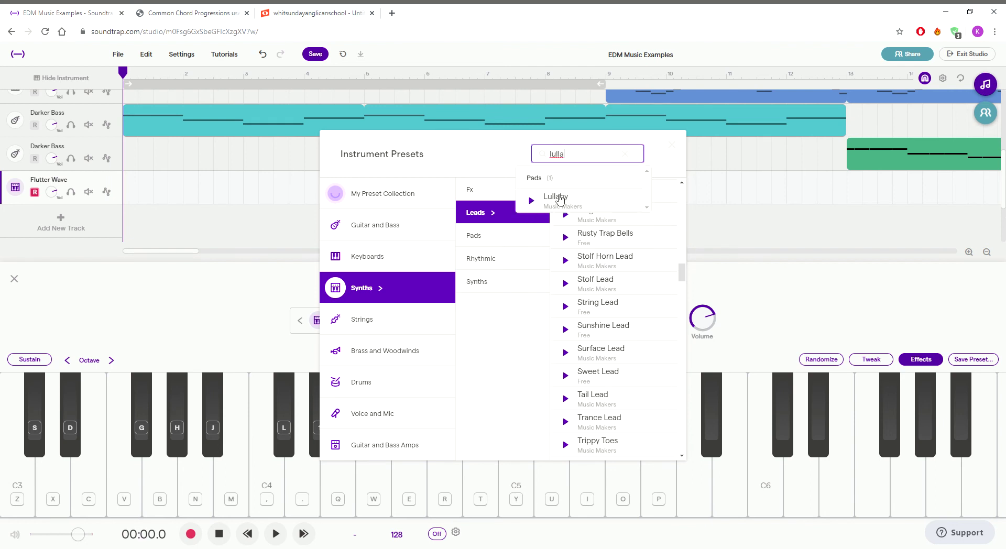
left_click(557, 198)
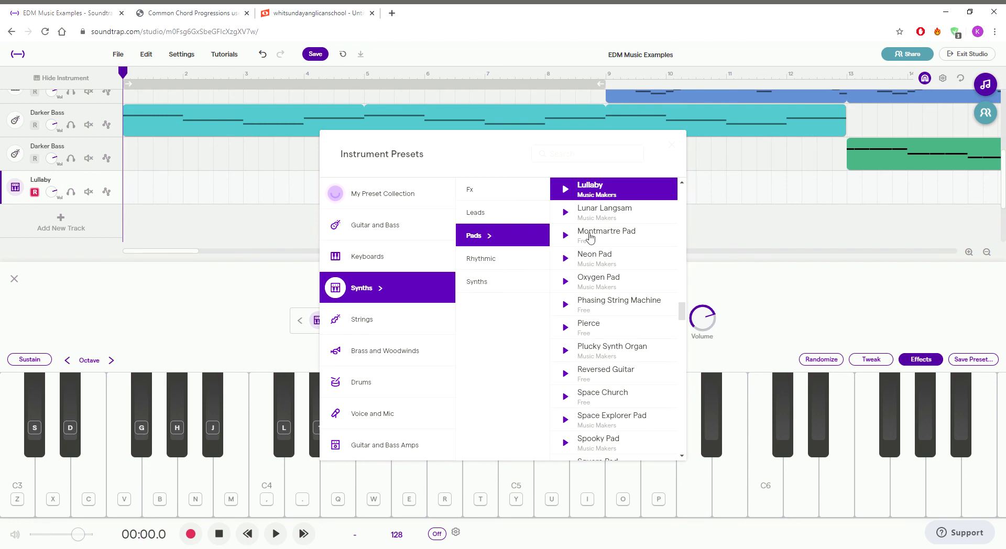
left_click(673, 145)
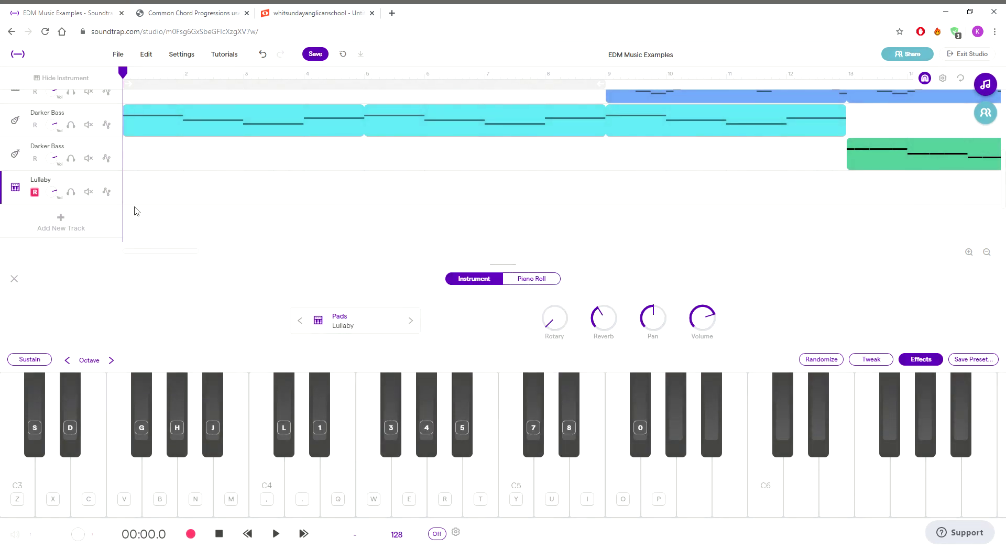
mouse_move(150, 197)
- Open the Lullaby piano roll, raise the track volume, and place a G3 note in bar 1
left_click(523, 279)
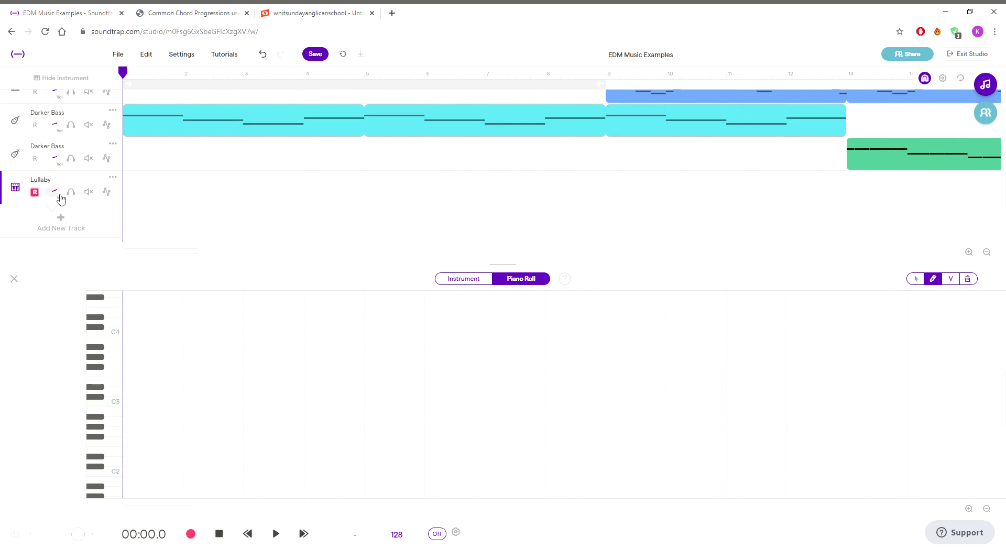
mouse_move(60, 198)
left_mouse_down()
mouse_move(58, 220)
mouse_move(60, 185)
left_mouse_up()
left_click(128, 366)
- Draw bar-long Lullaby pad notes in bars 1–3, starting with G3 in bar 1
left_click_drag(134, 367, 187, 369)
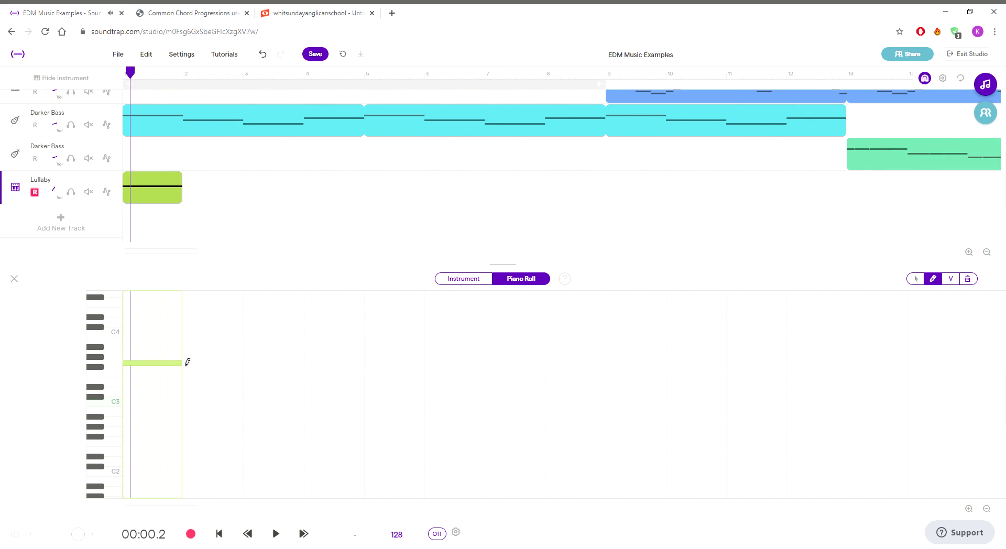
left_click(188, 358)
left_click(206, 358)
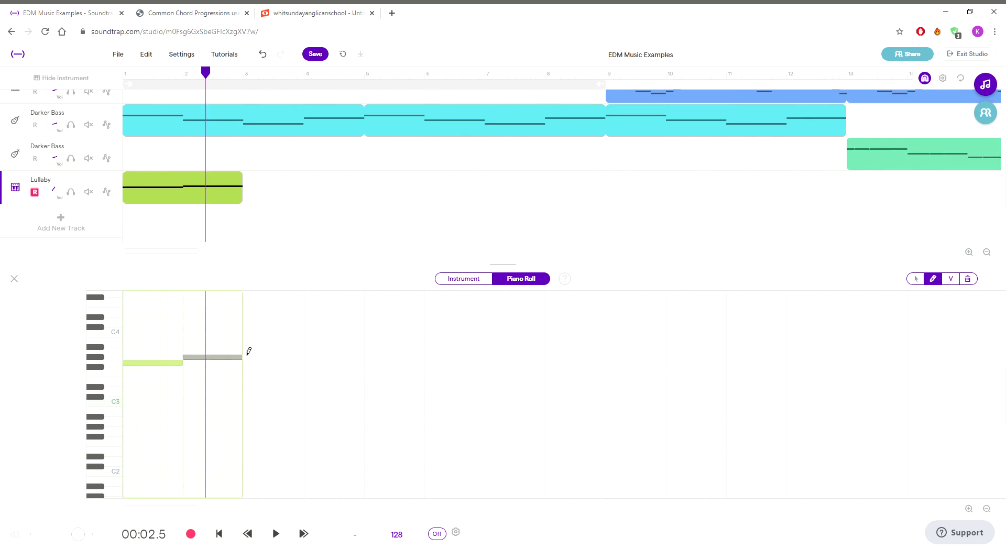
left_click(262, 346)
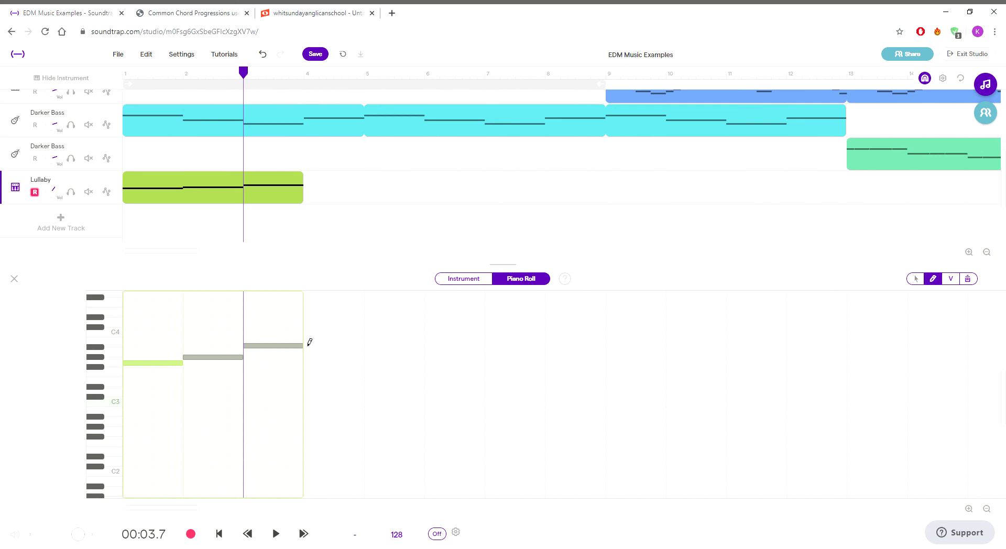
- Move the bar-3 note up to about C4, add a fourth note in bar 4, and play back
left_click_drag(281, 351, 276, 375)
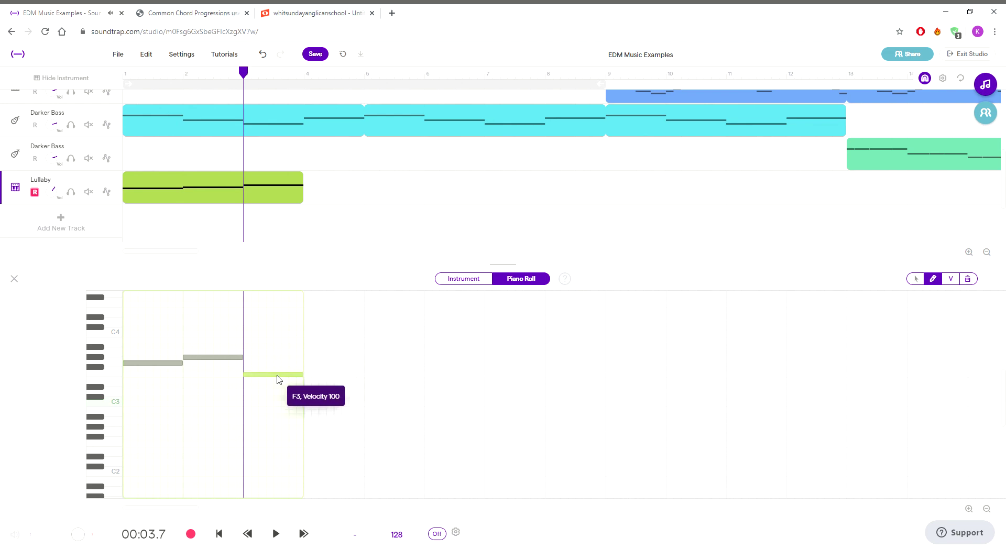
left_click_drag(278, 380, 286, 340)
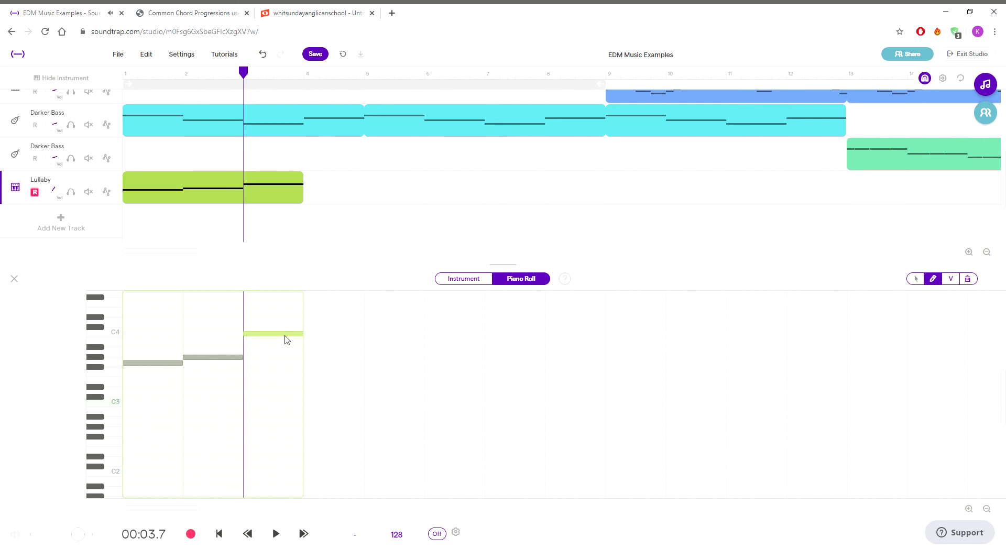
left_click(312, 347)
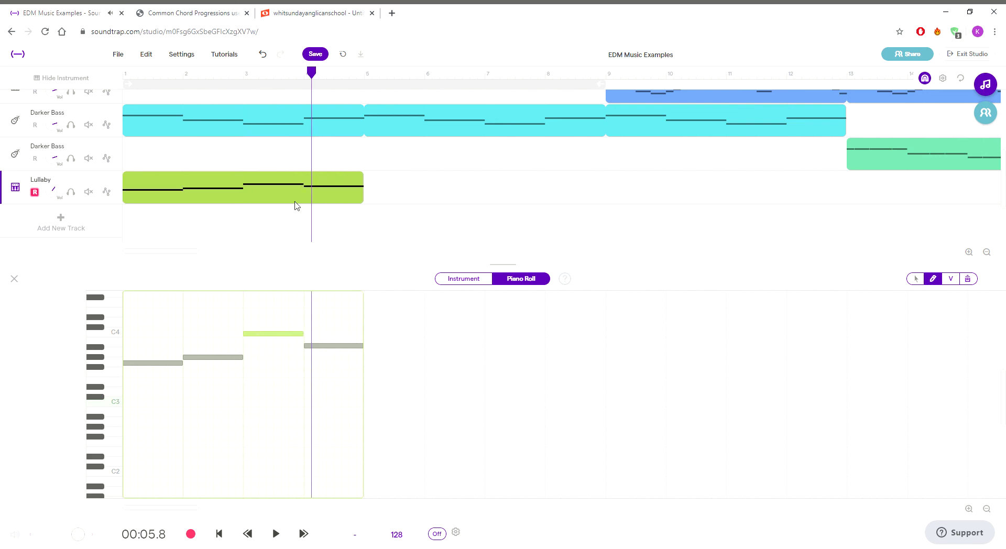
key("space")
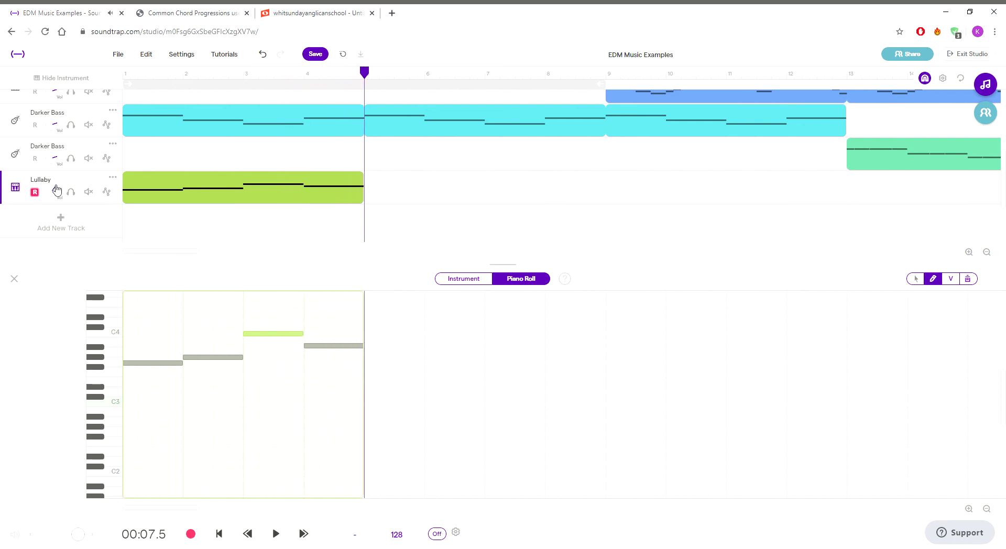
left_click(400, 226)
- Loop the four-bar Lullaby clip out to bar 17 and play it from the start of bar 1
left_click_drag(355, 179, 756, 197)
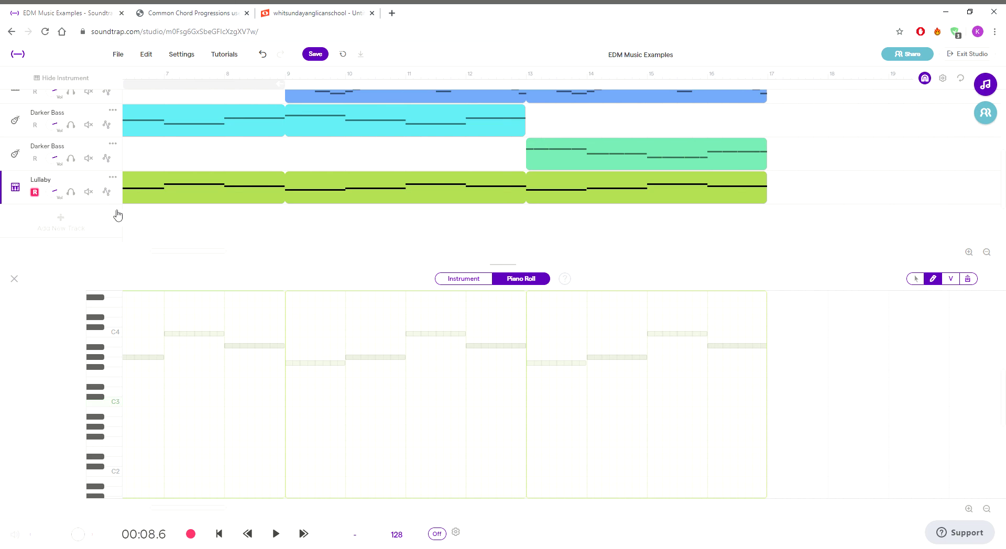
left_click_drag(210, 251, 145, 254)
left_click(153, 233)
key("space")
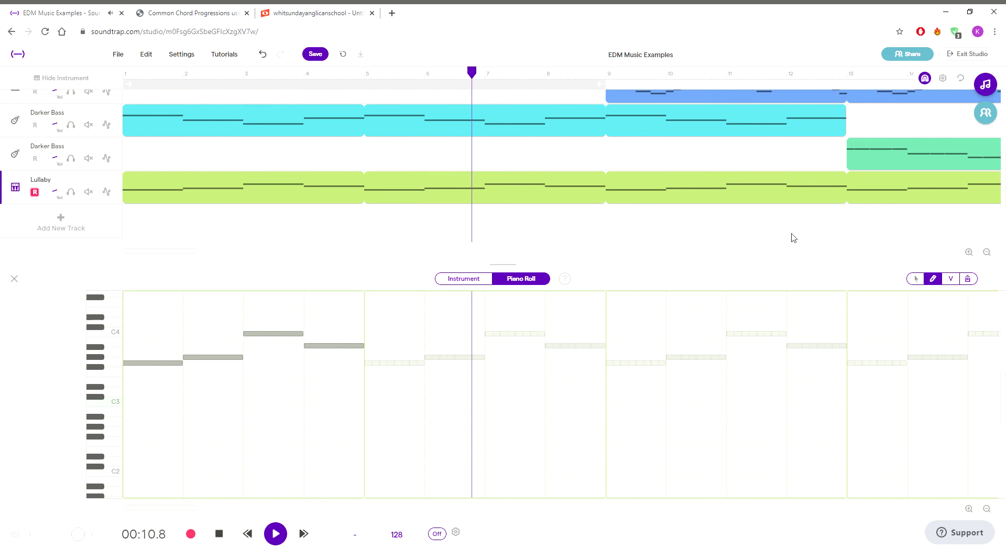
scroll(792, 237, "up", 1)
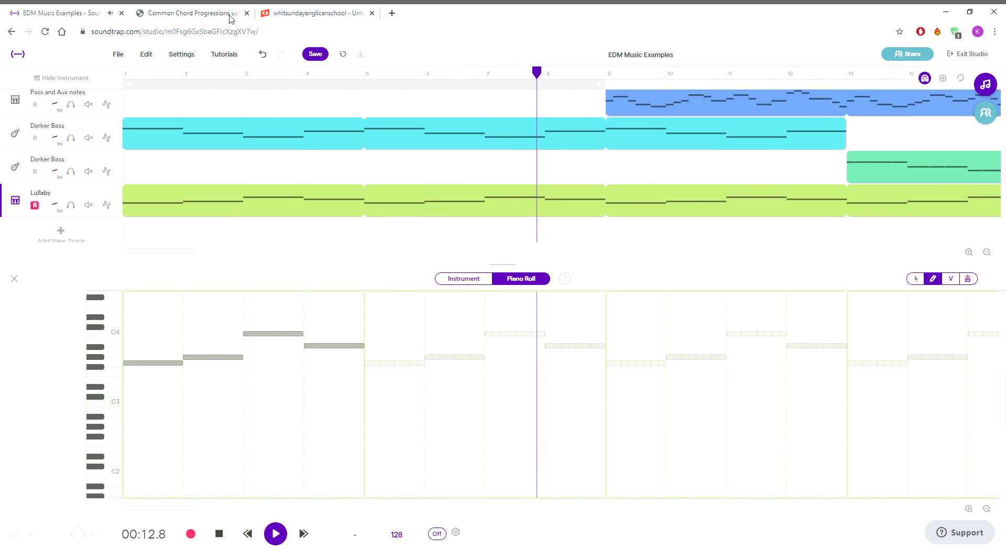